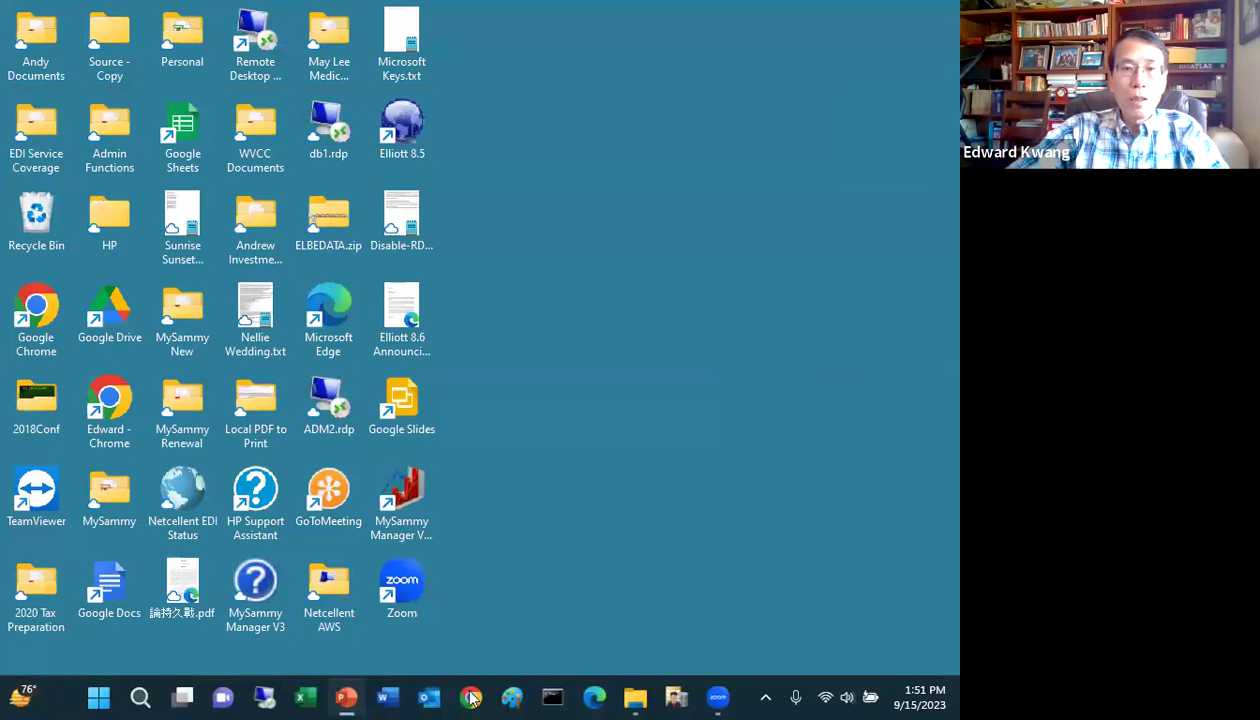
Step: Switch from Chrome to the Downloads folder and select today's elliott86.exe installer
click(471, 697)
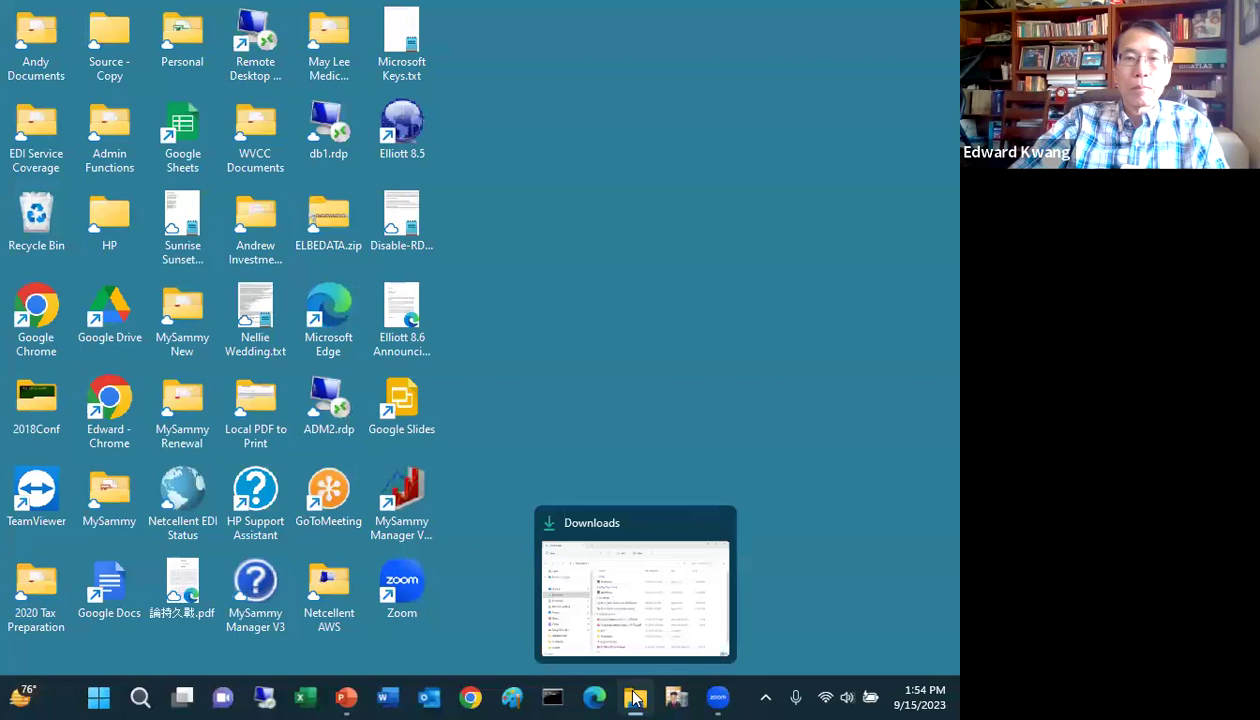
click(634, 698)
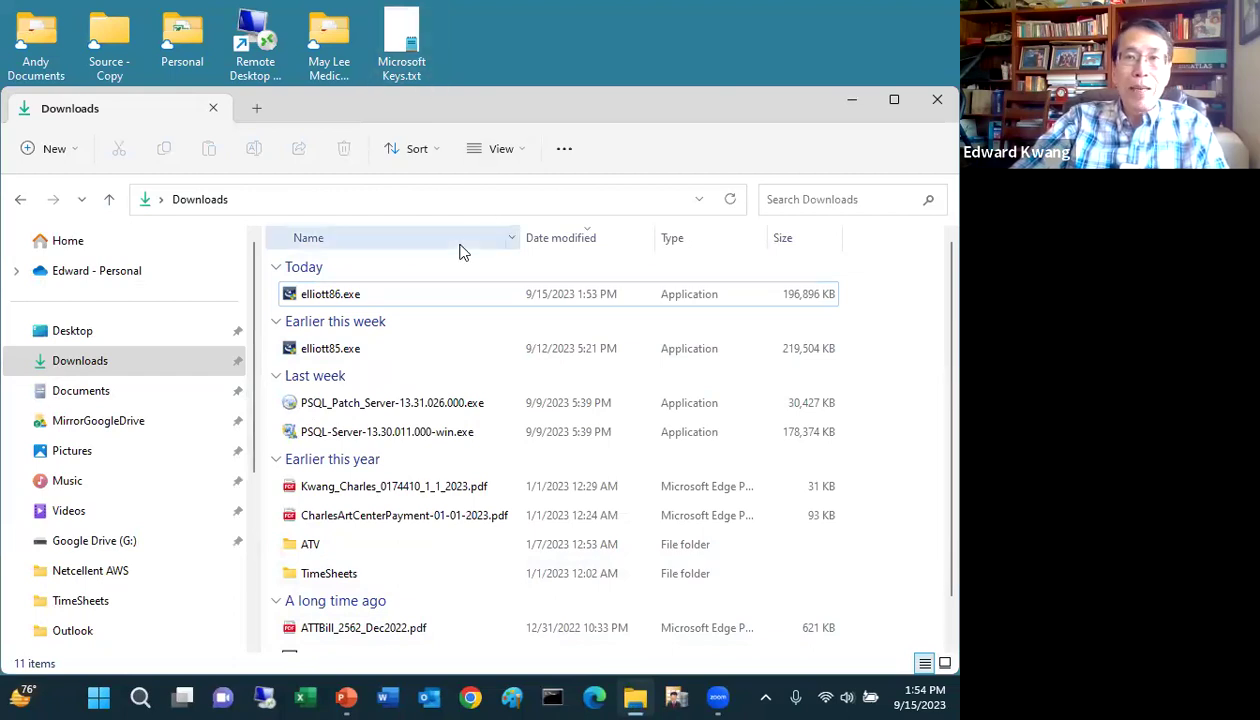
click(398, 308)
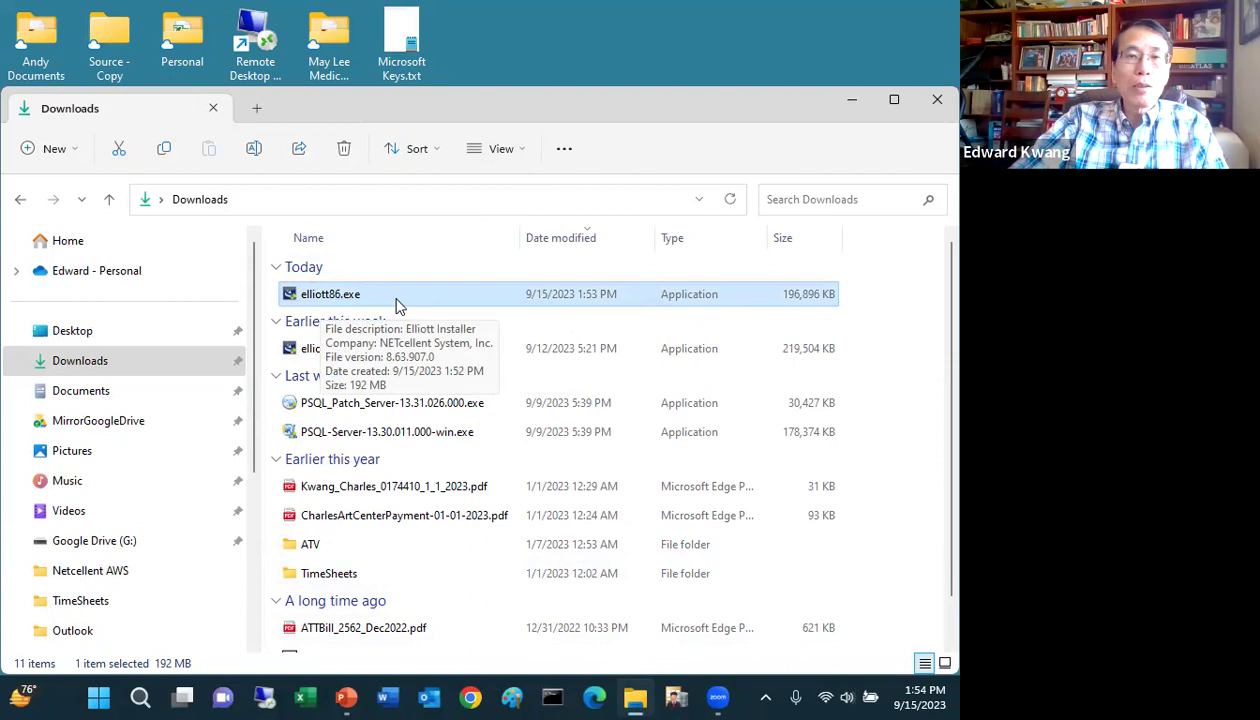
Step: Launch the elliott86.exe installer from the Downloads folder
double_click(397, 305)
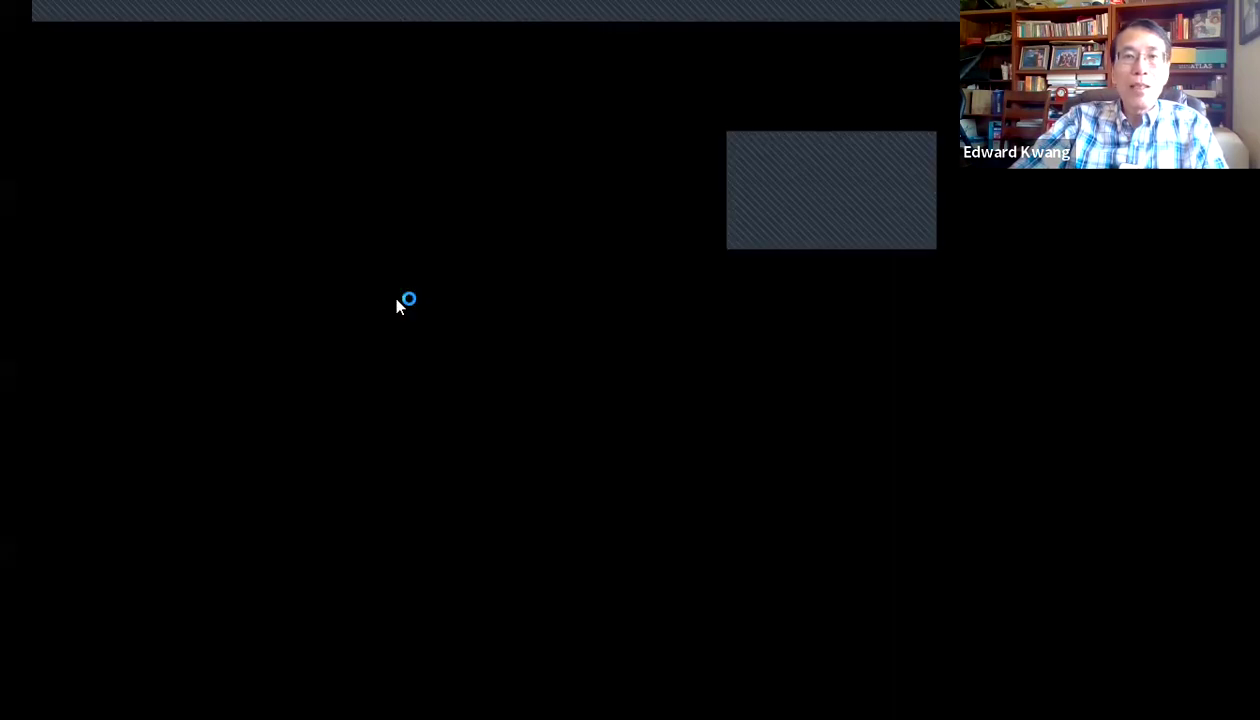
Step: Allow the installer, accept the license terms, and reach the C:\Elliott8\ Destination Folder page
click(412, 513)
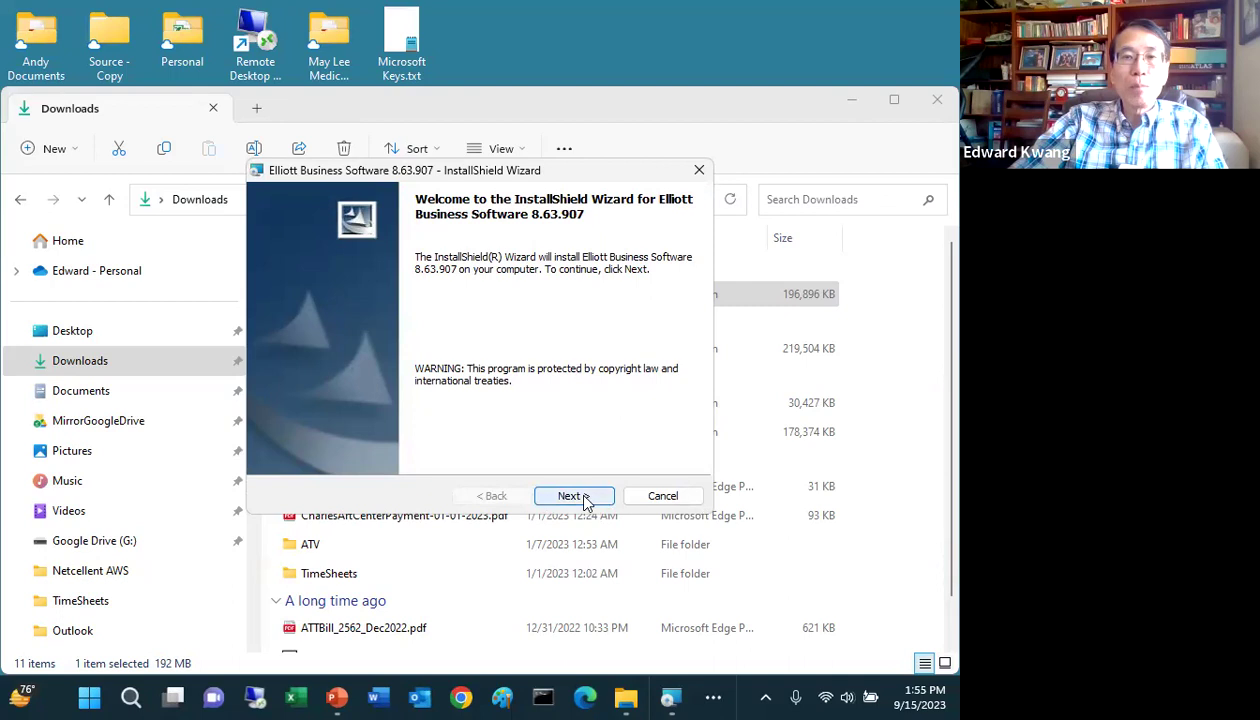
click(584, 496)
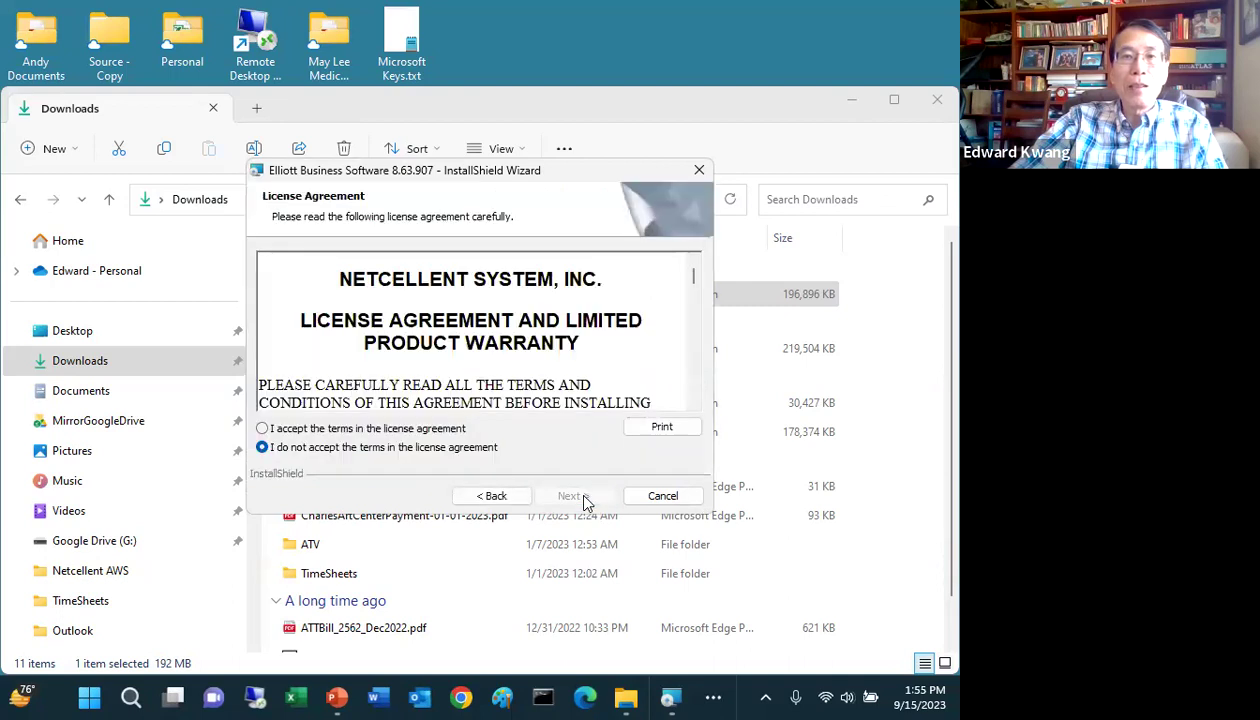
click(262, 429)
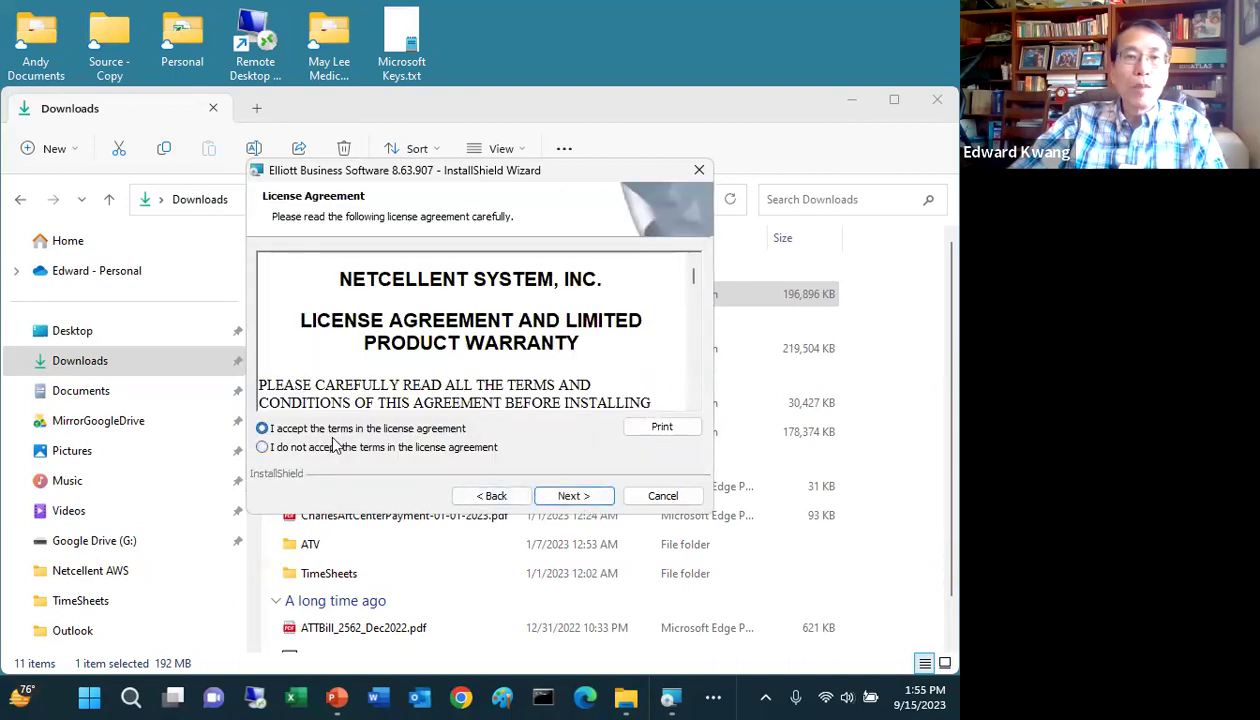
click(566, 495)
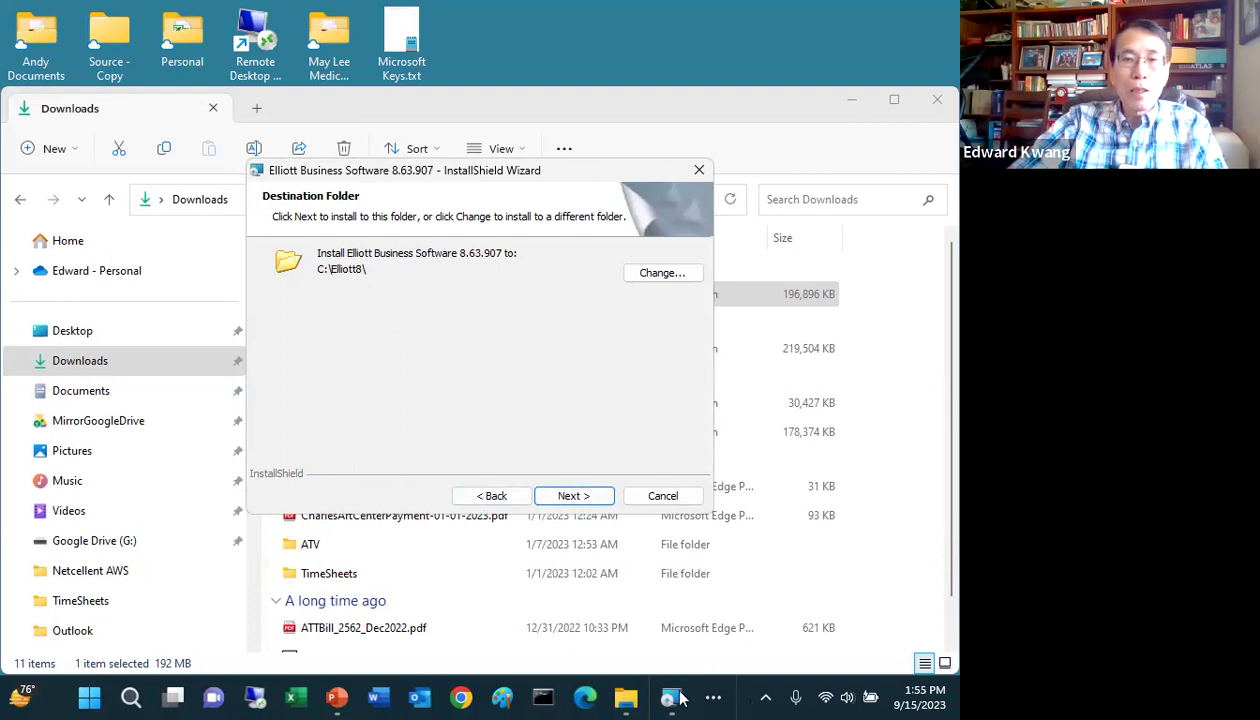
click(628, 697)
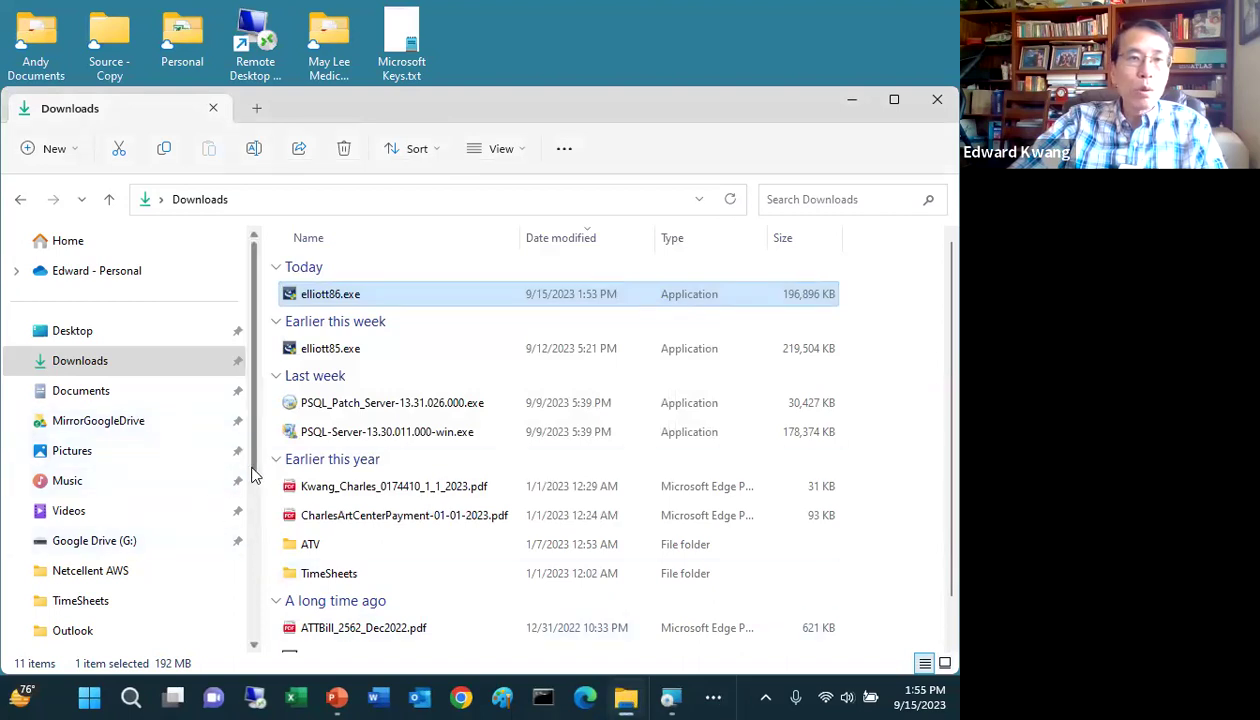
Step: Browse the Acct network drive (M:) into its Elliott8 folder and note the Bin85 folder
drag(253, 476, 253, 535)
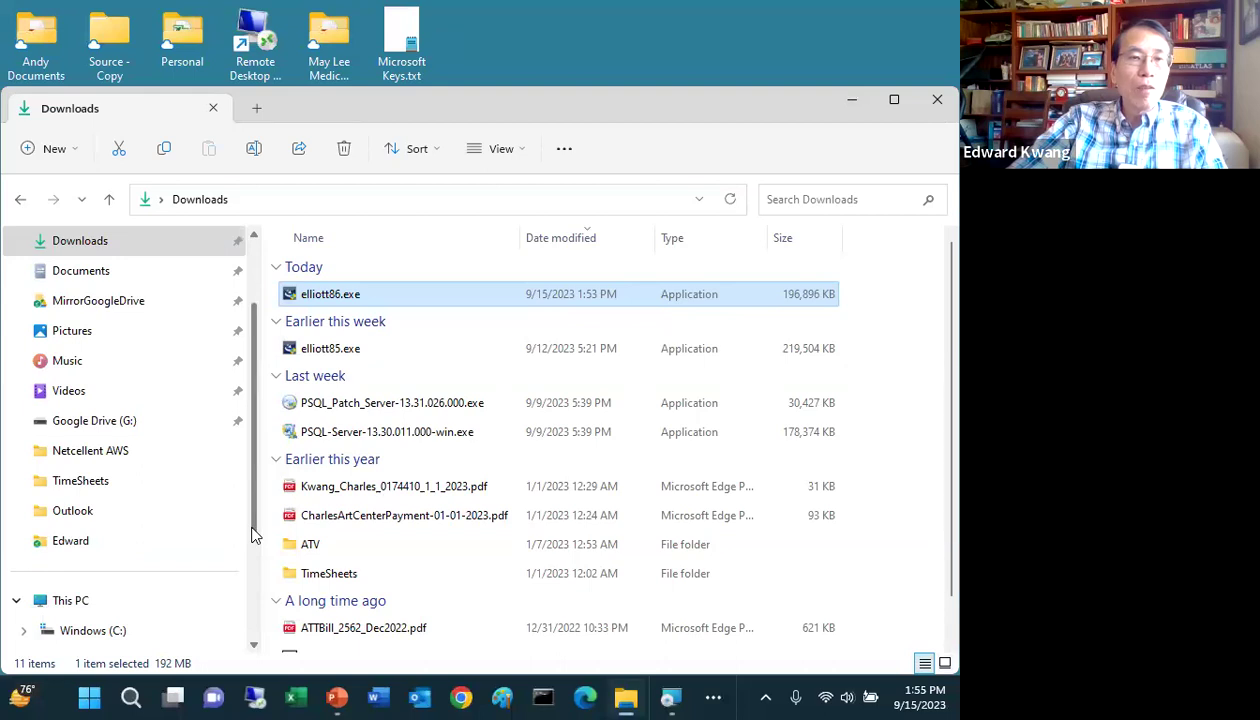
drag(253, 535, 253, 625)
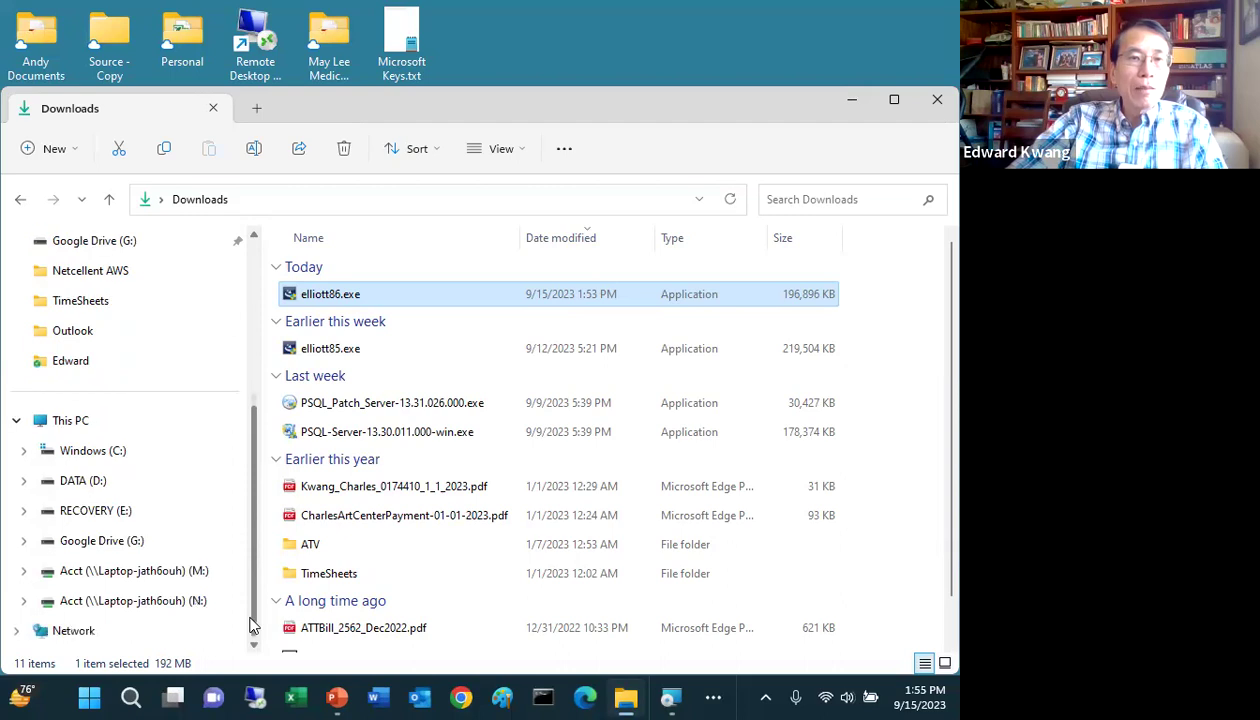
click(182, 580)
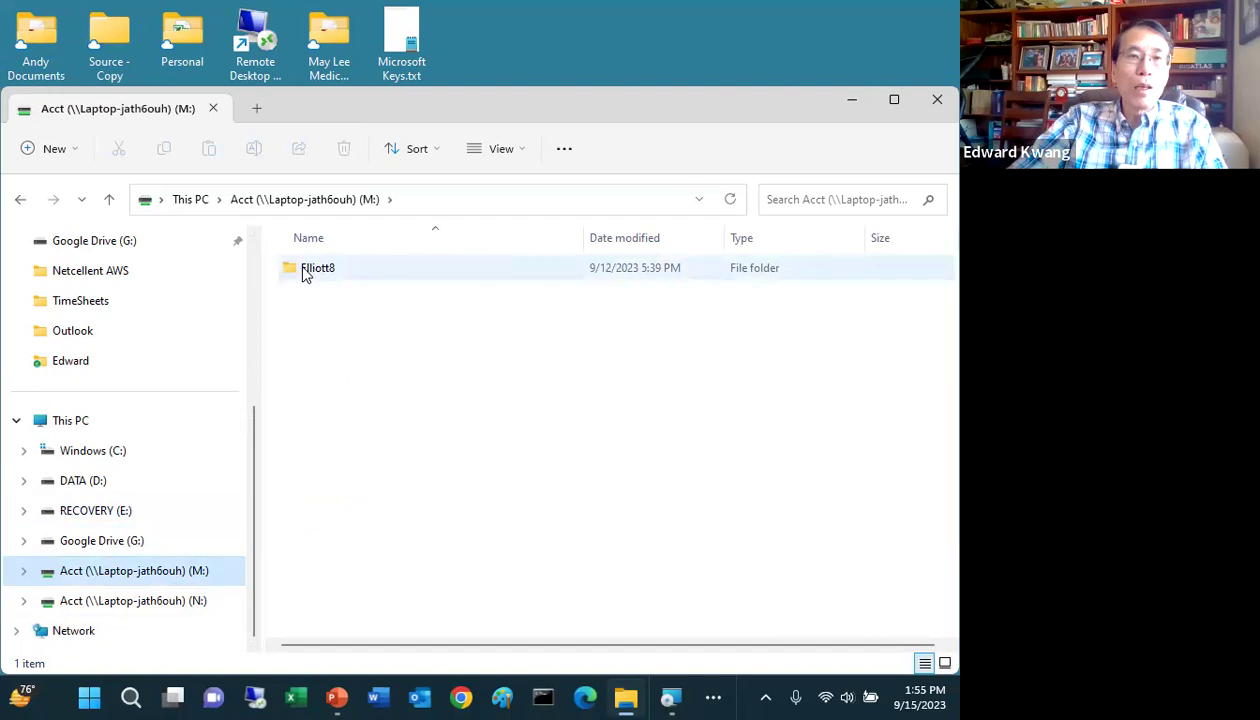
double_click(307, 276)
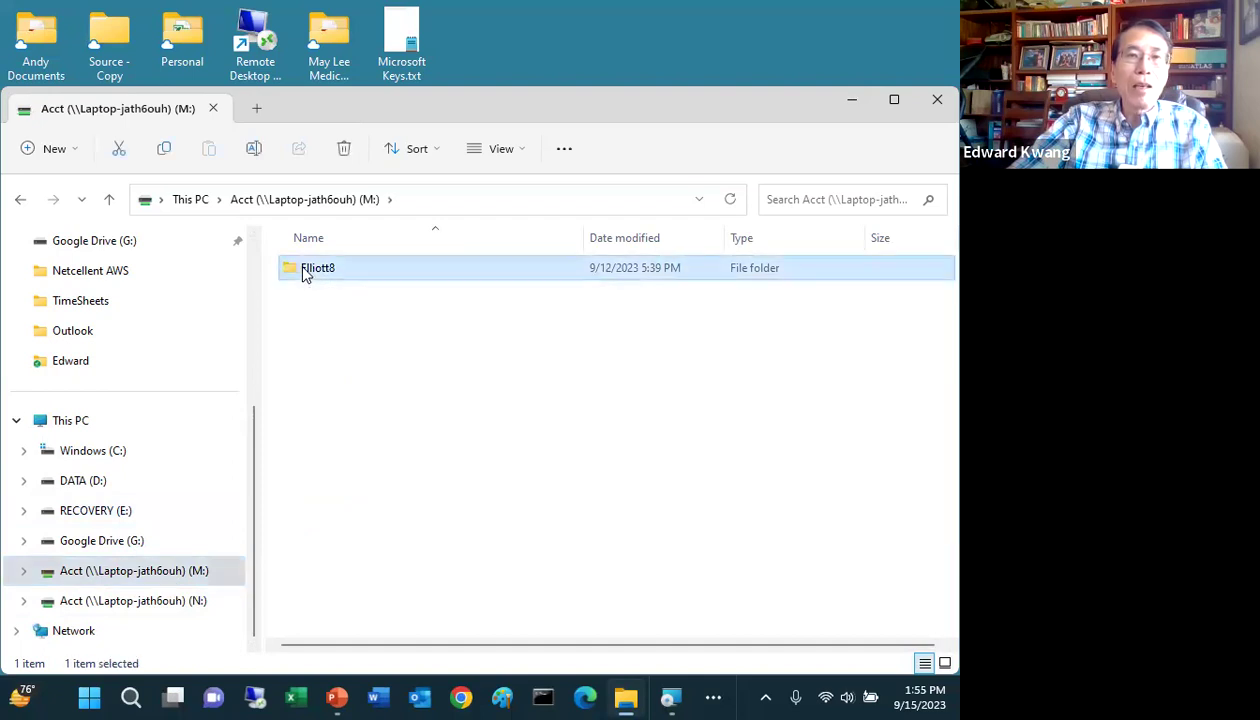
click(343, 328)
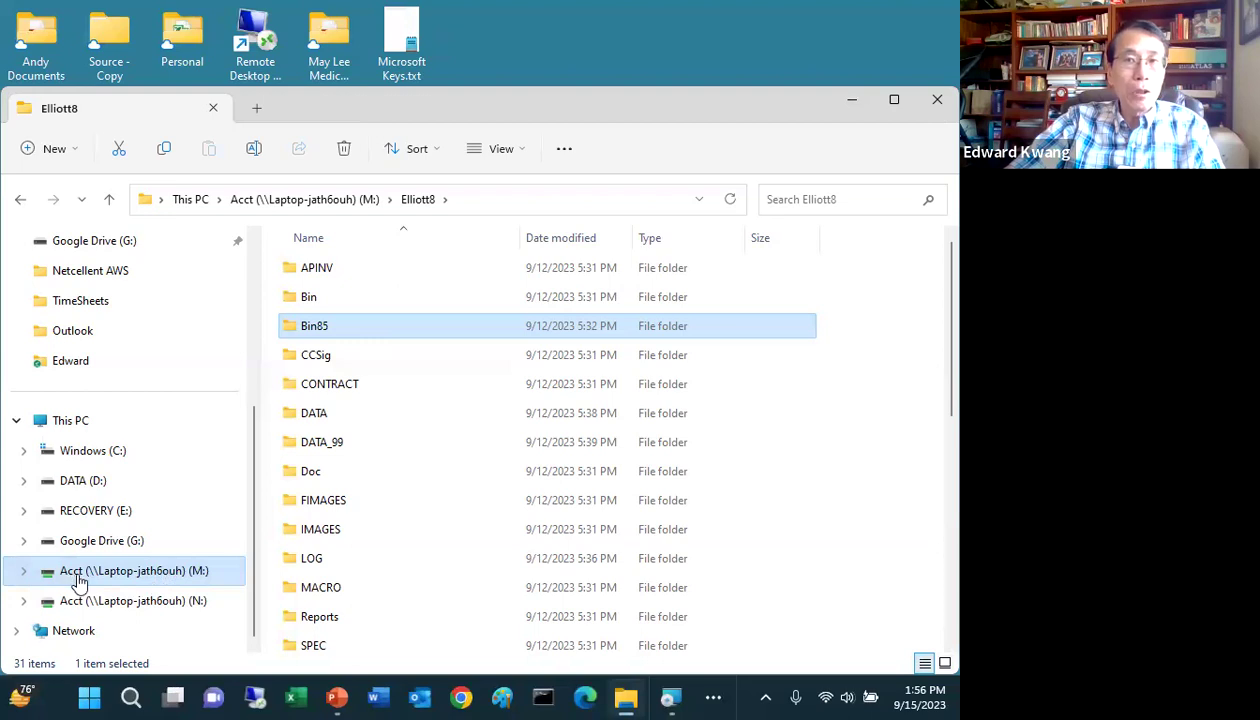
Step: Locate the existing D:\Acct\Elliott8 folder on DATA (D:), then minimize Explorer
click(88, 488)
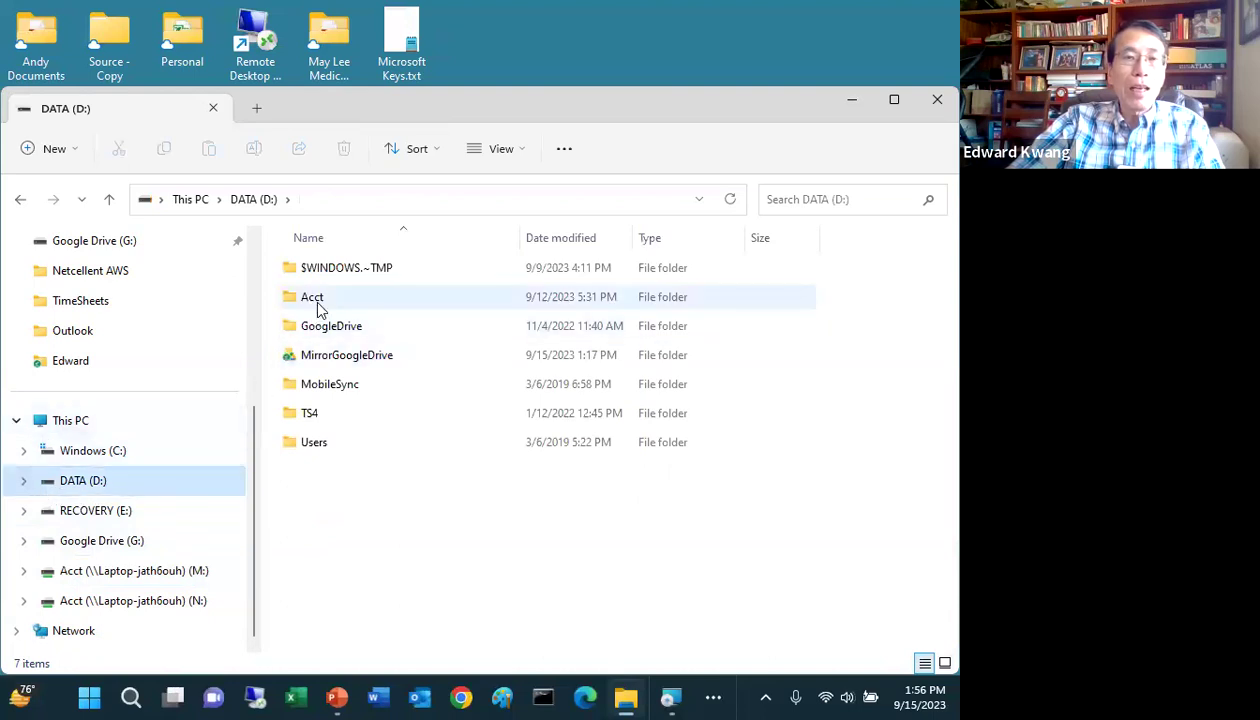
mouse_move(316, 309)
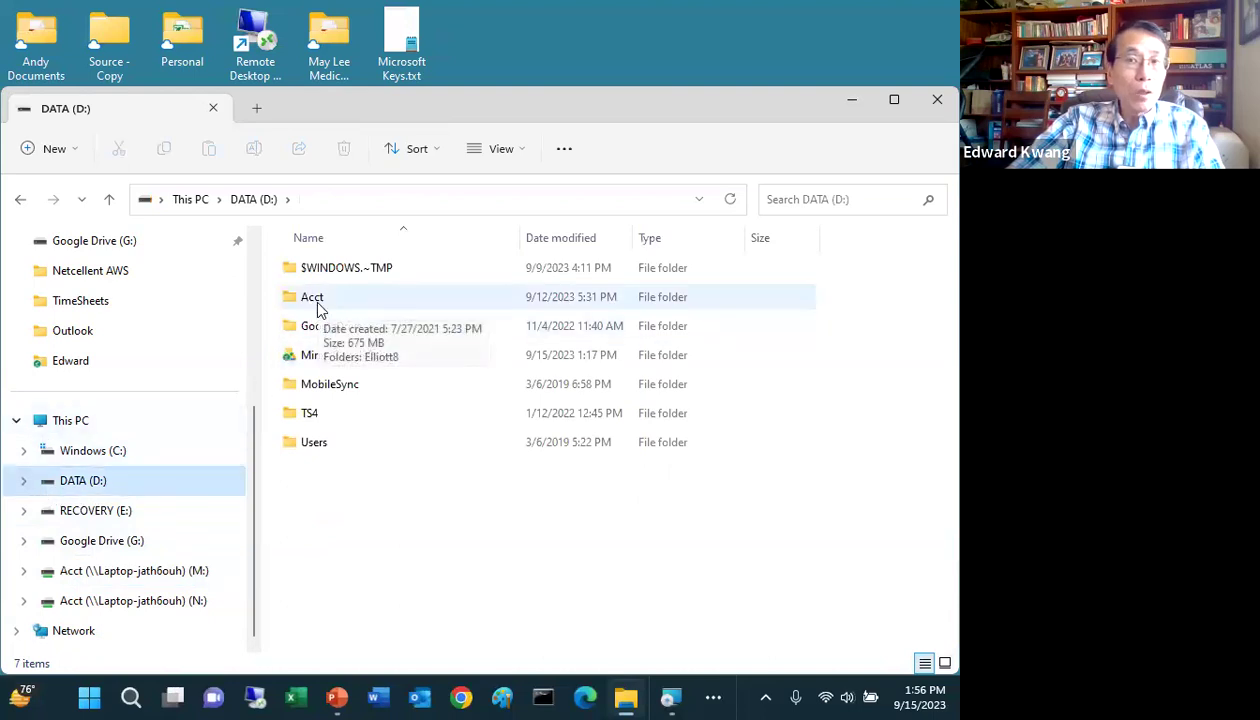
click(316, 304)
double_click(298, 300)
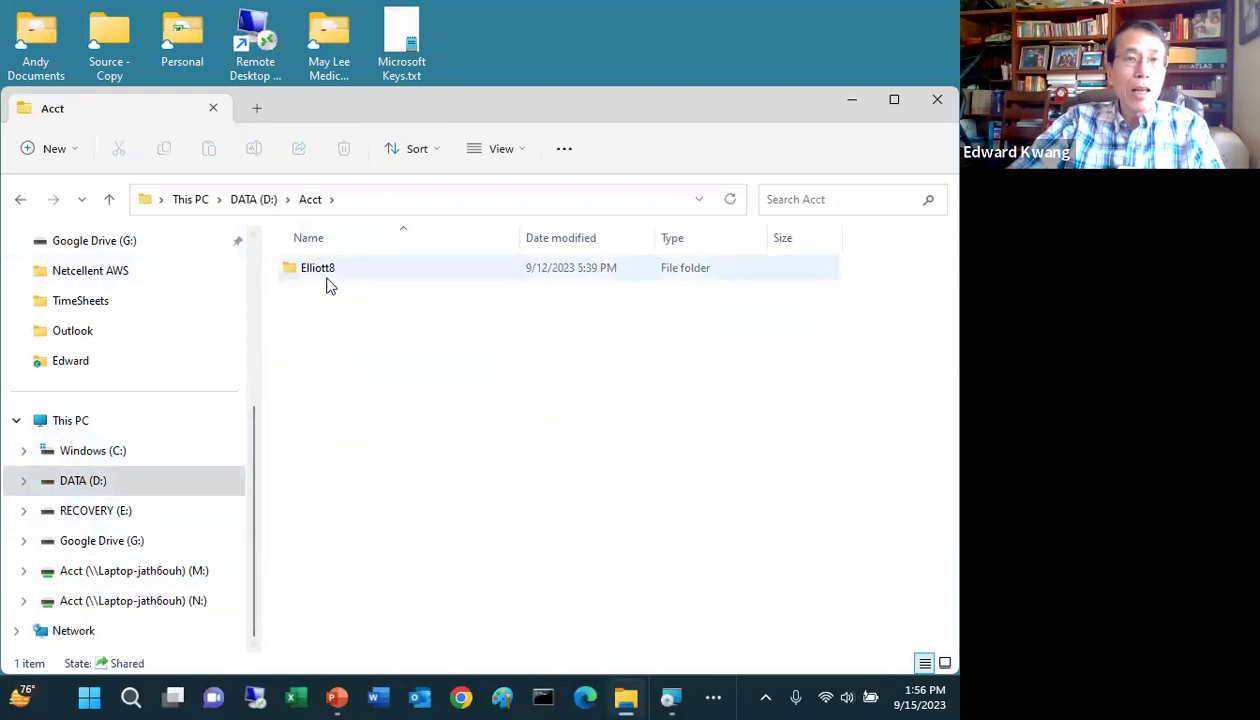
click(325, 282)
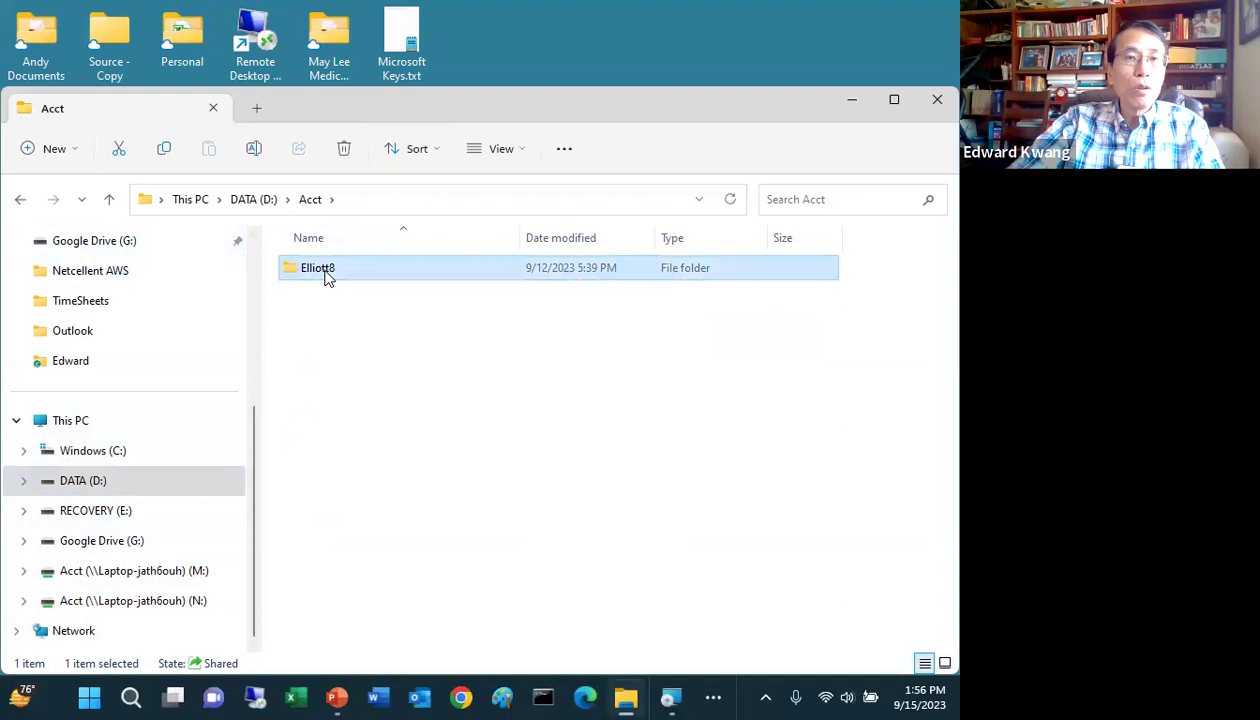
double_click(325, 282)
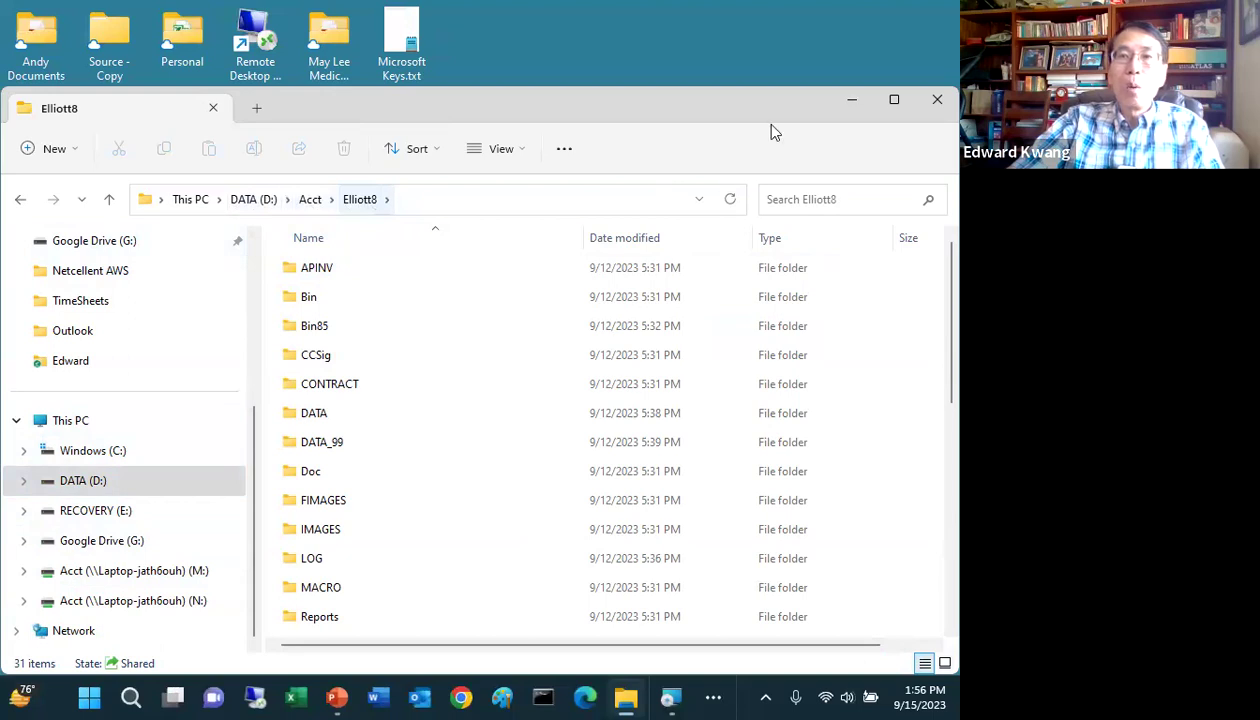
click(853, 101)
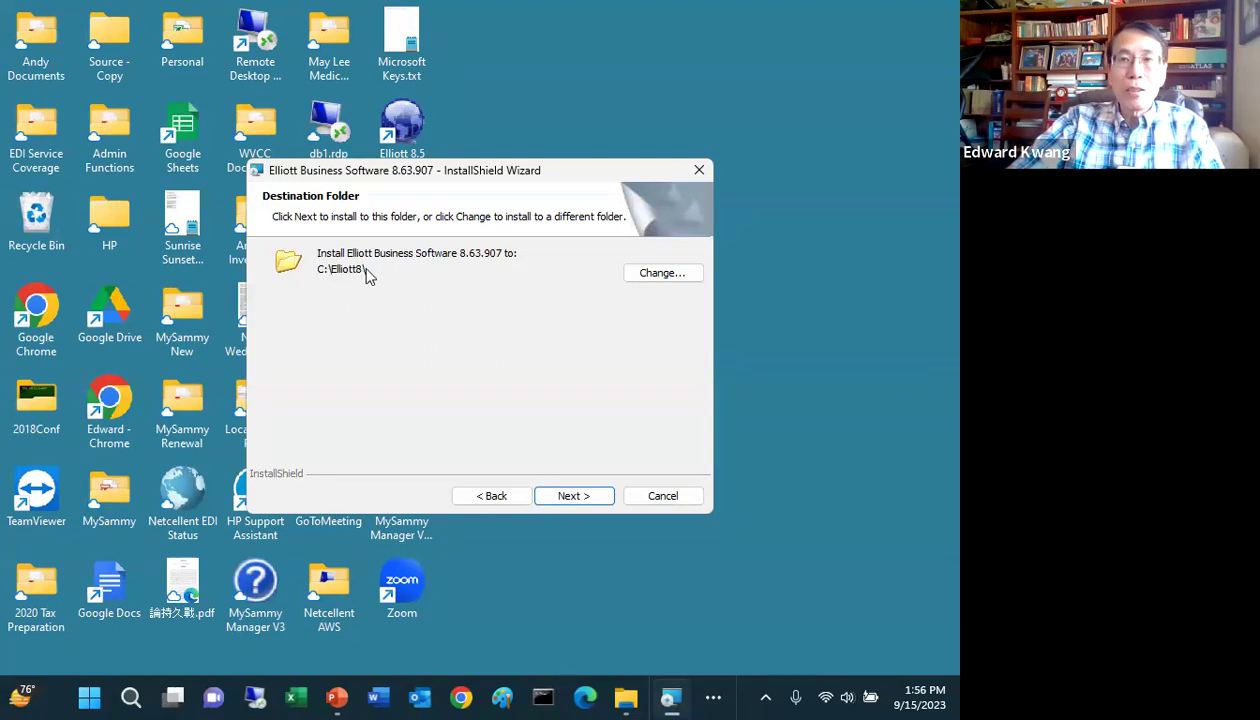
Step: Point the install destination at the existing D:\Acct\Elliott8\ folder on DATA (D:)
click(655, 274)
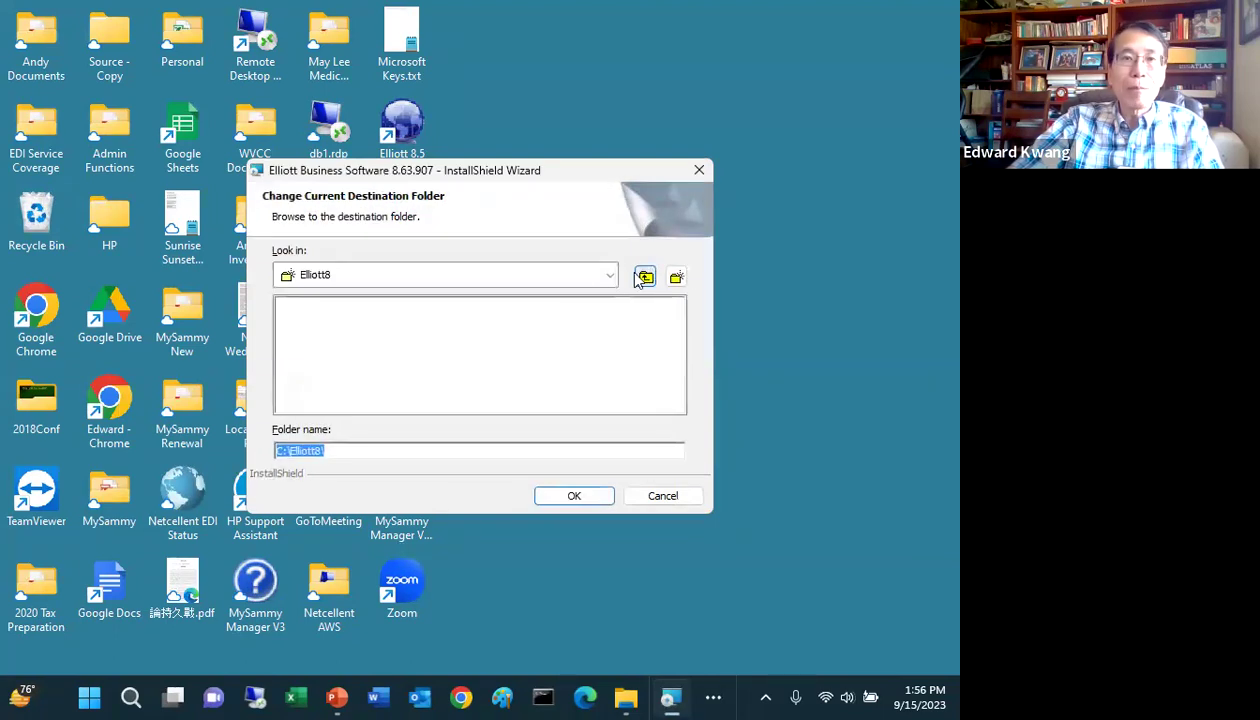
click(610, 277)
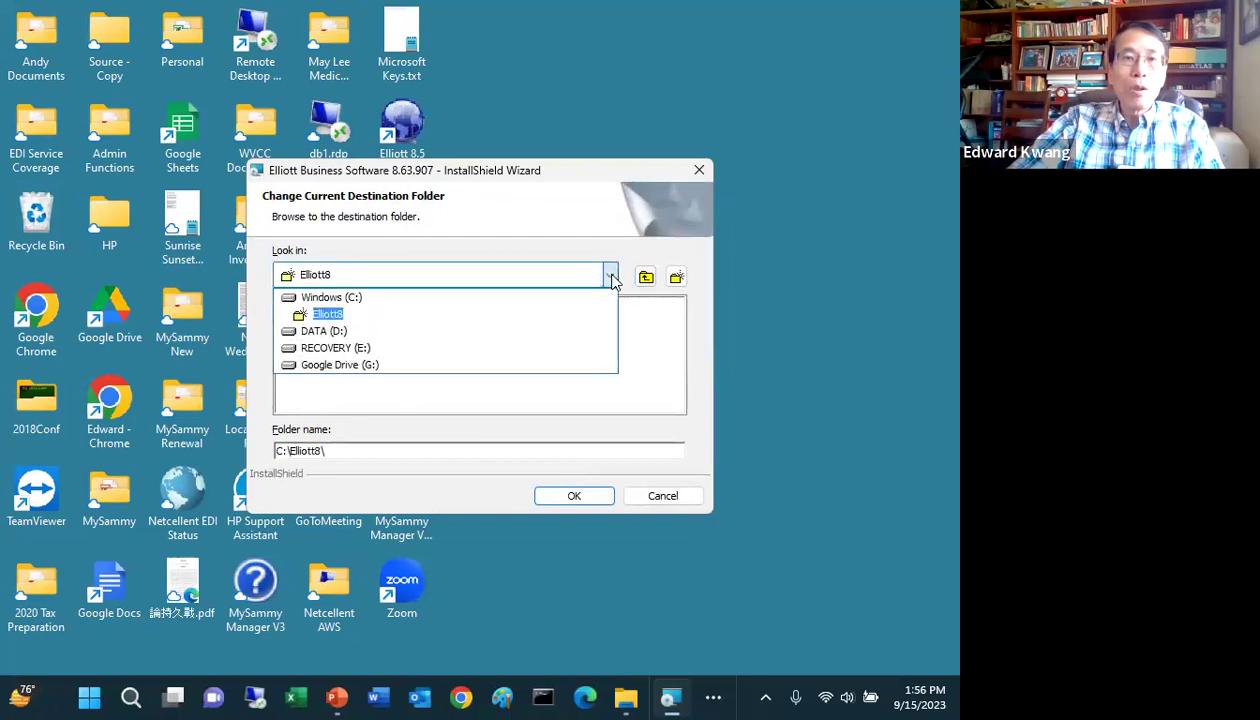
click(340, 332)
click(310, 324)
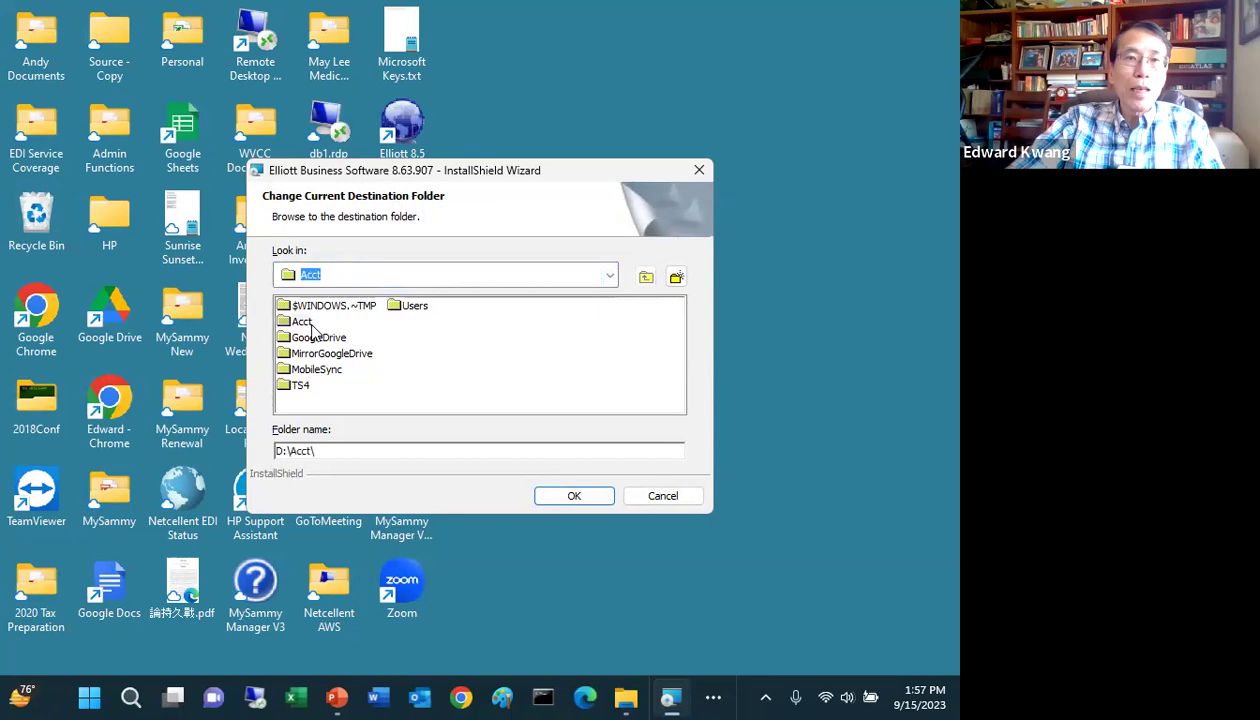
double_click(310, 323)
double_click(308, 306)
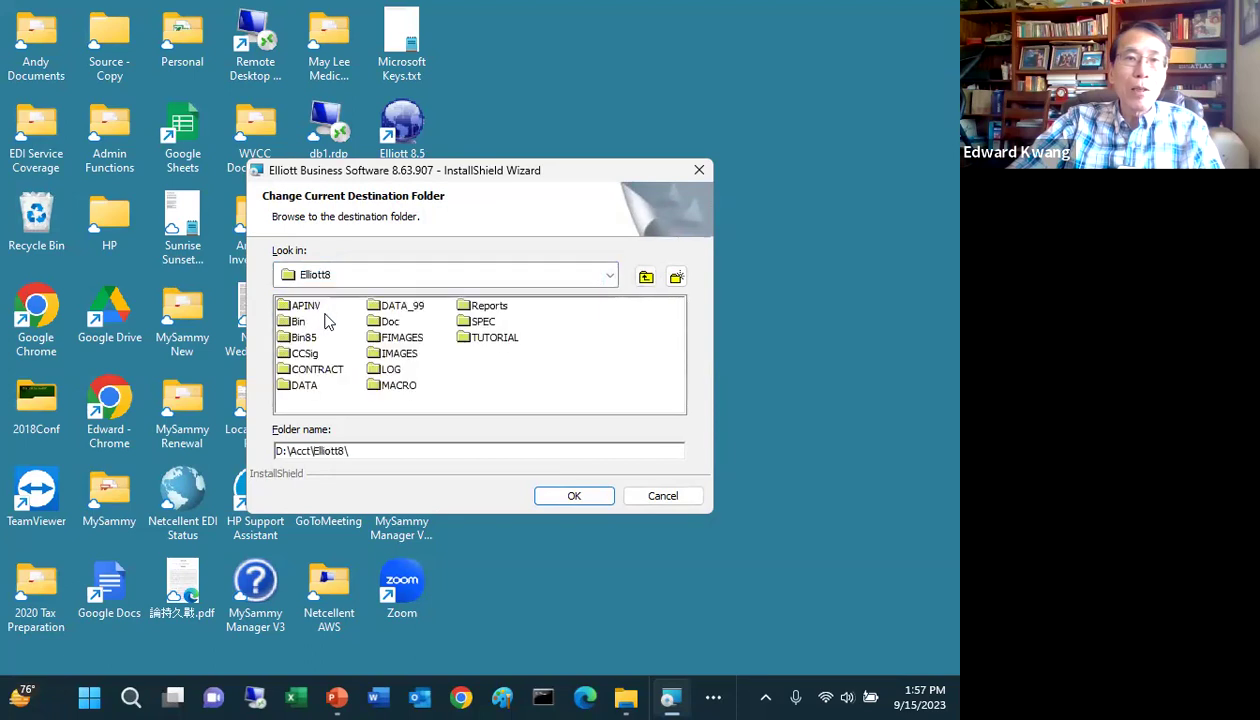
click(572, 496)
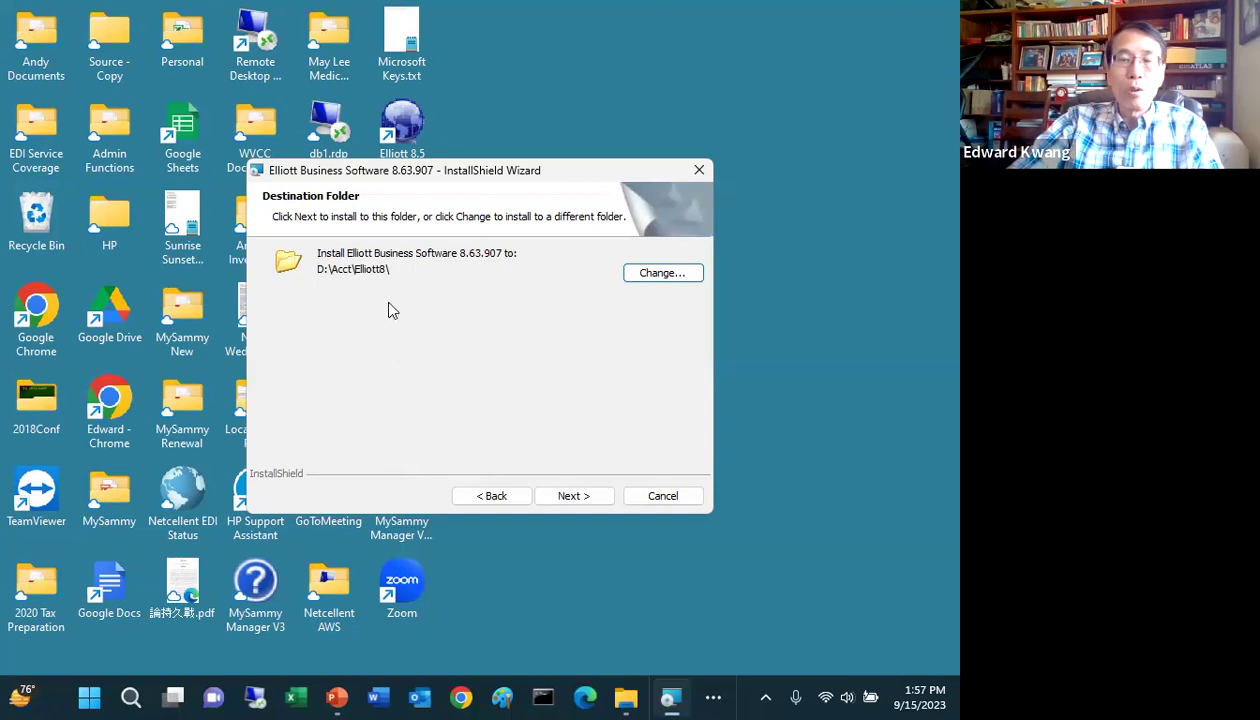
Step: Install Elliott 8.6 with the Typical setup, then untick DATA_99 in EL860DB Installation
click(573, 495)
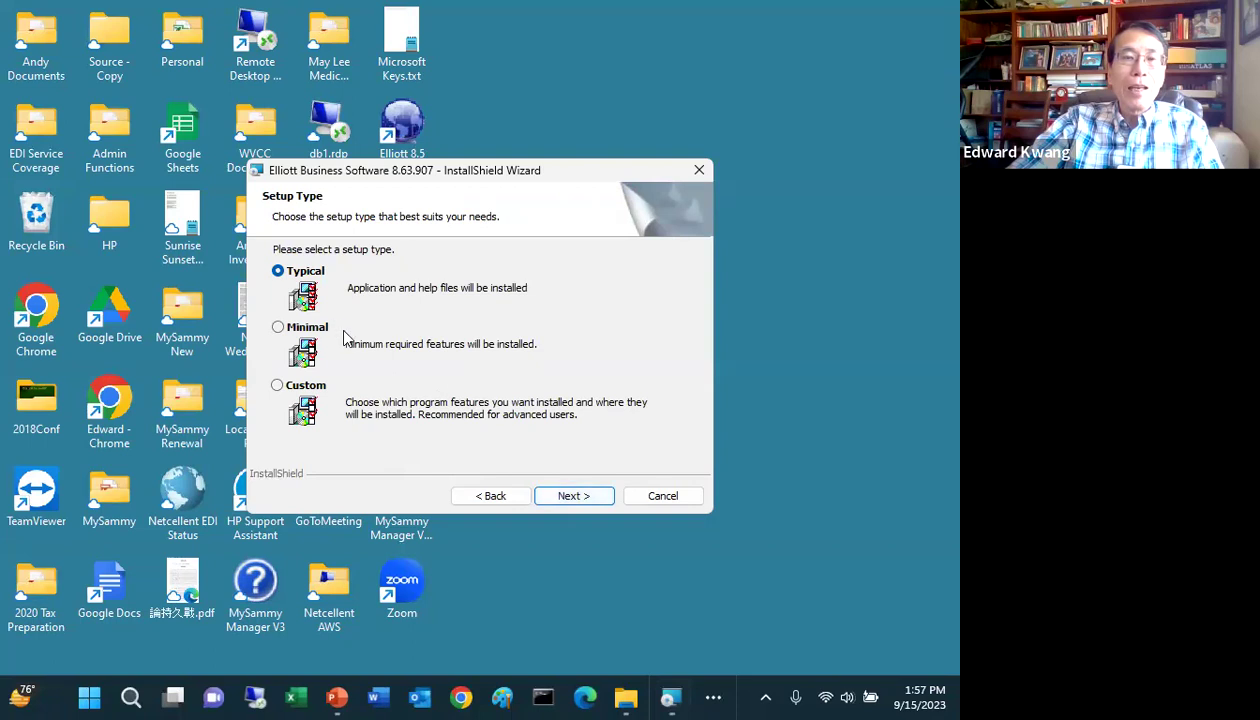
click(568, 497)
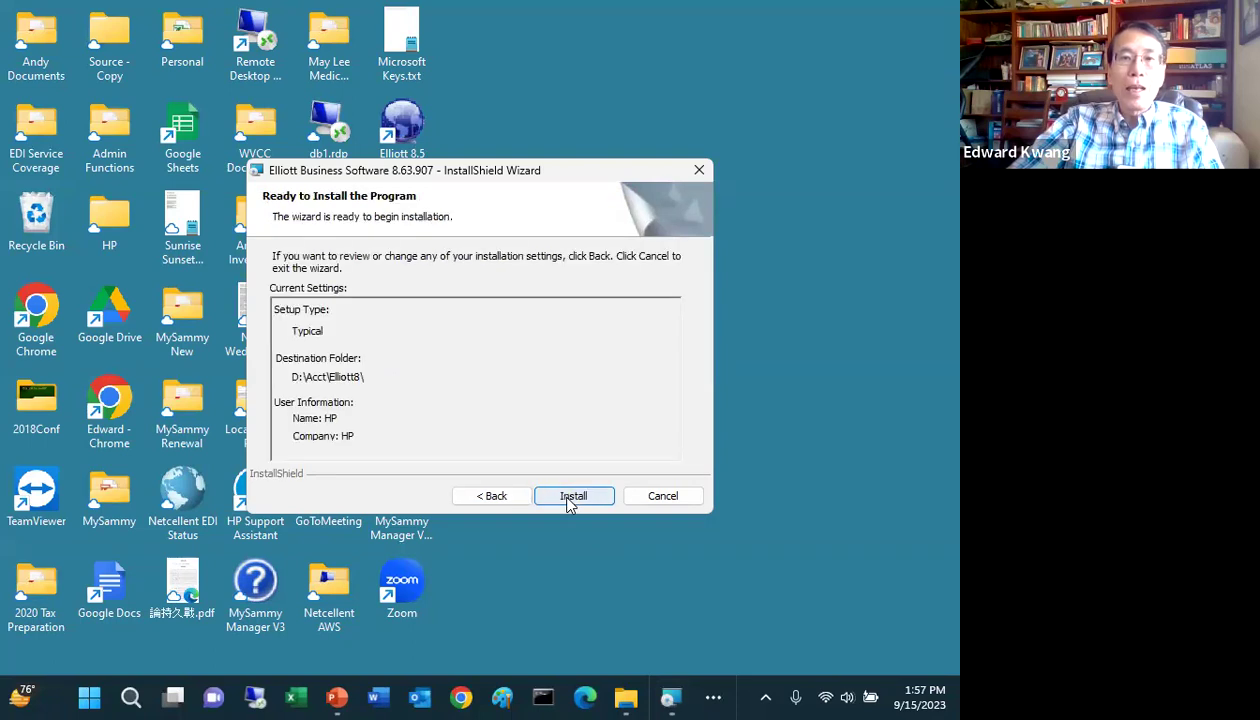
click(573, 496)
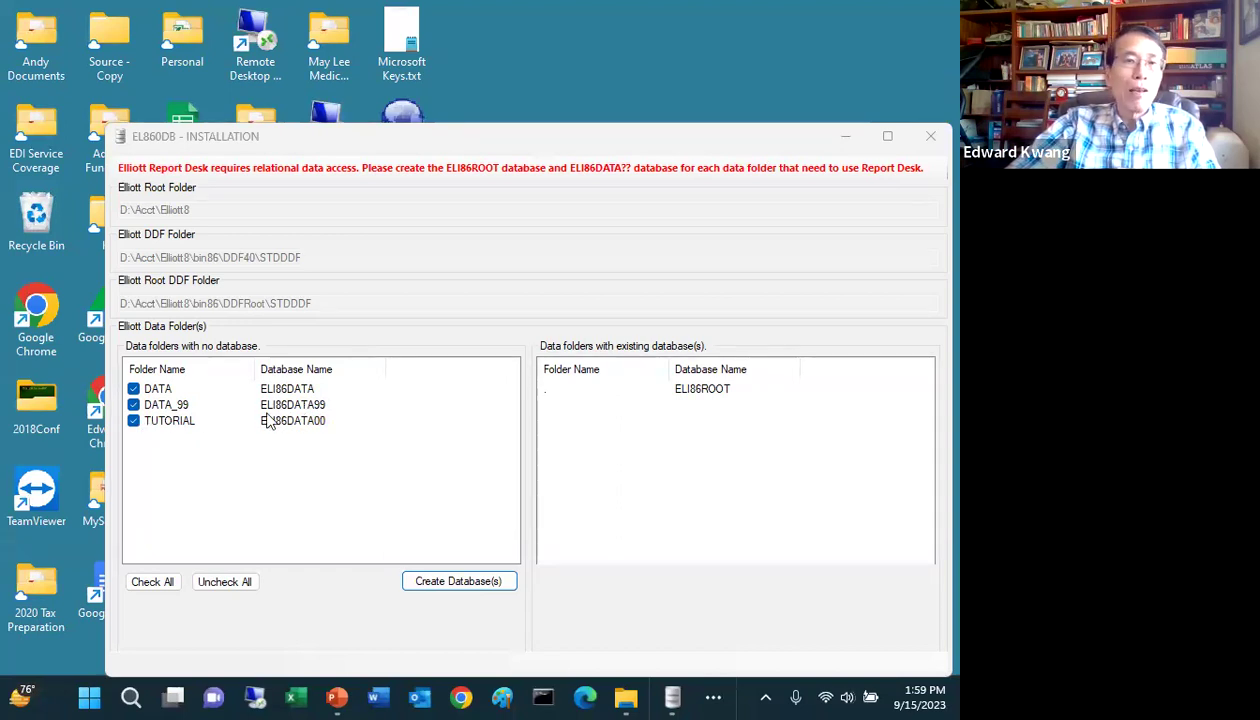
click(133, 404)
Step: Untick TUTORIAL and create the ELI86DATA database for the DATA folder only
click(134, 421)
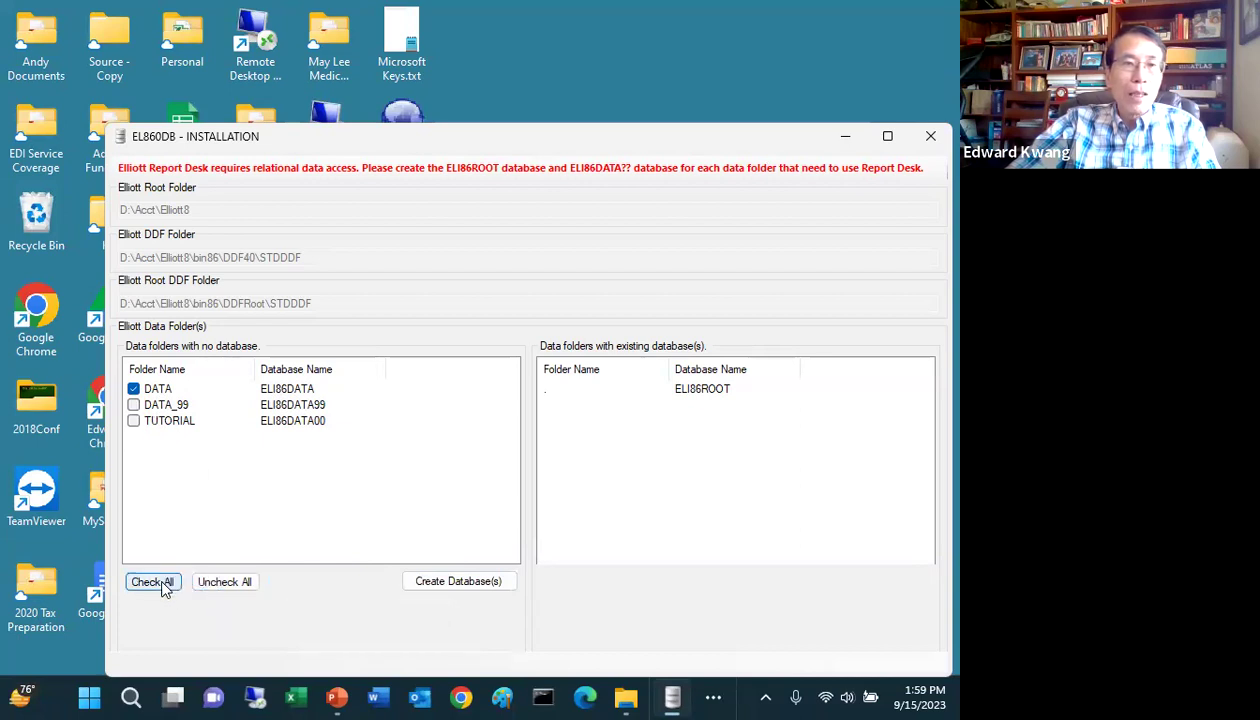
click(433, 588)
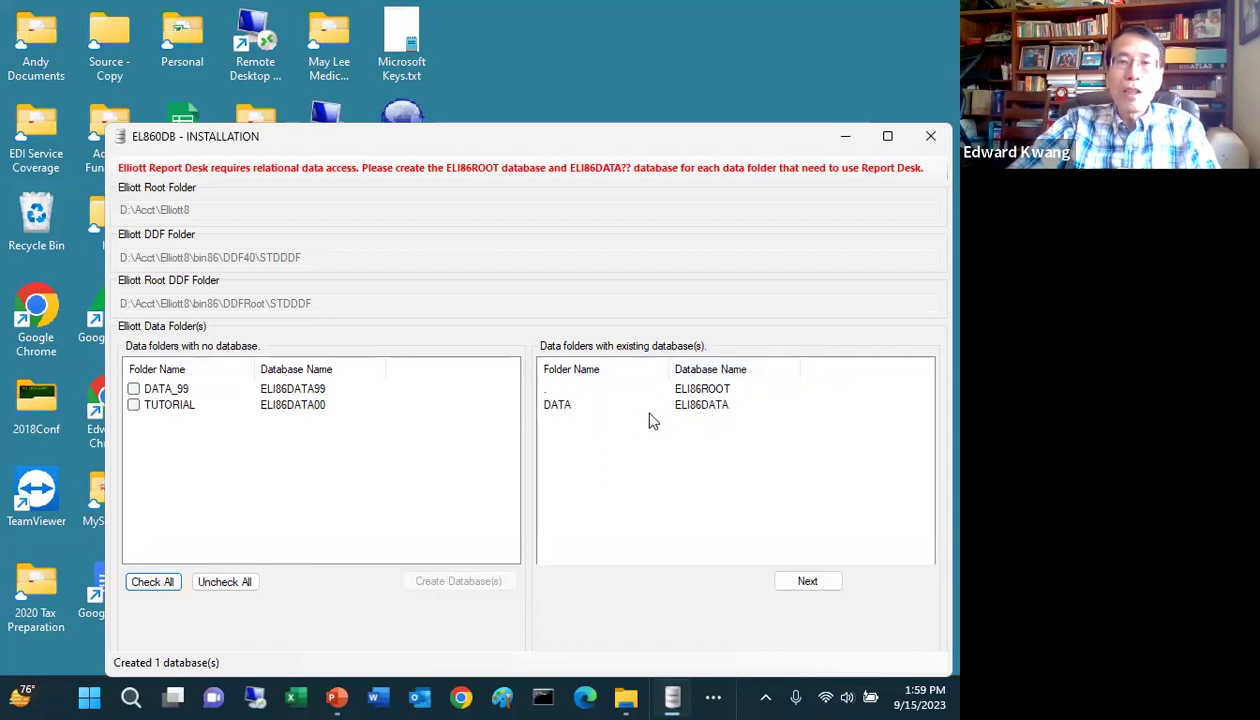
click(706, 396)
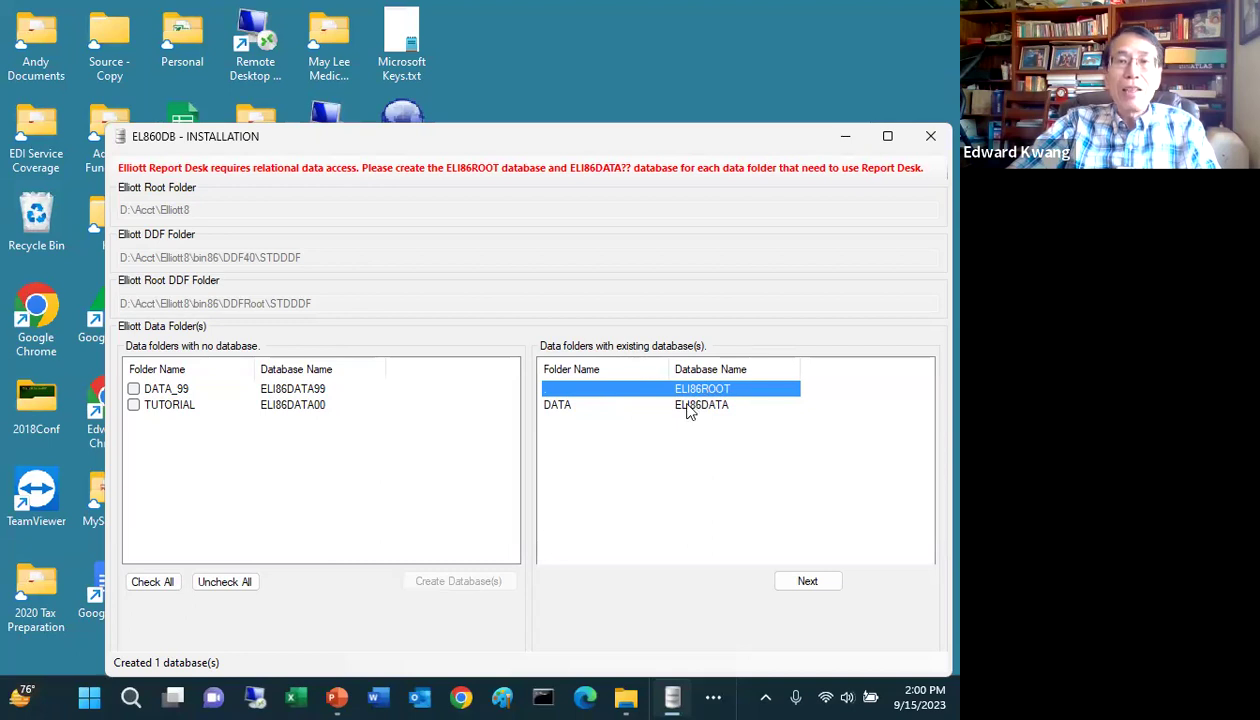
click(688, 410)
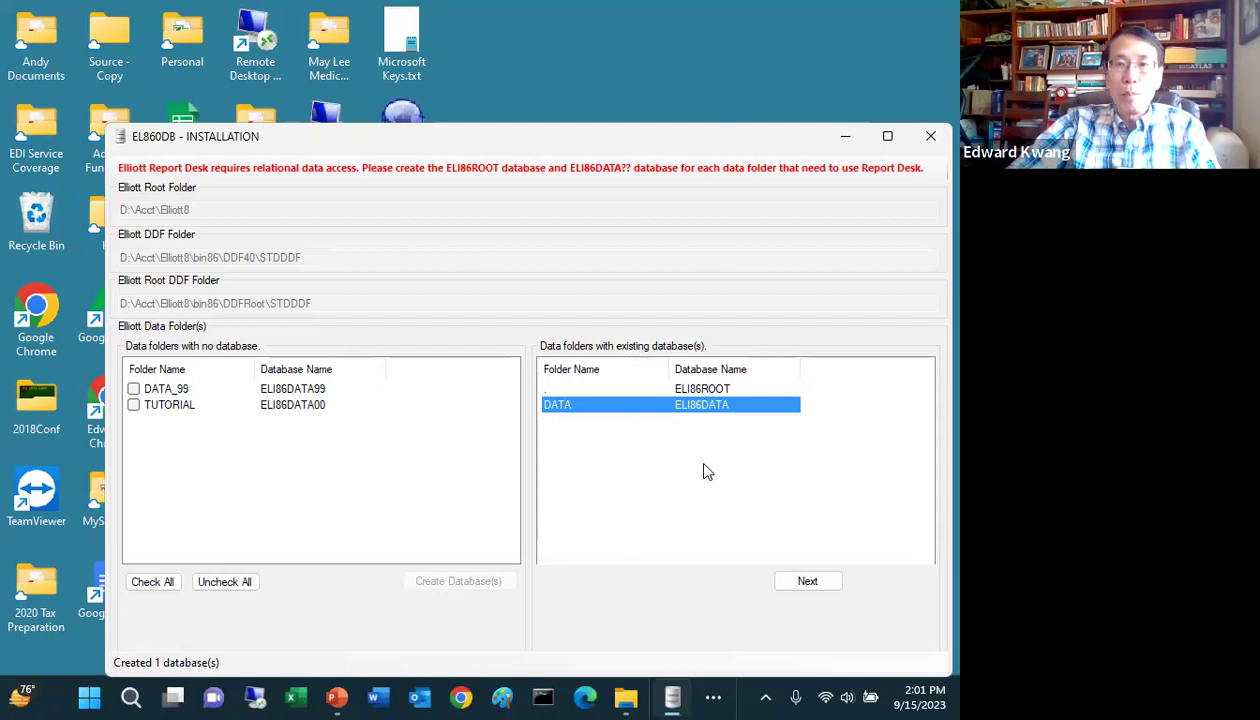
Step: Move from EL860DB Installation on to the Elliott v8.6 Configuration license details
click(800, 589)
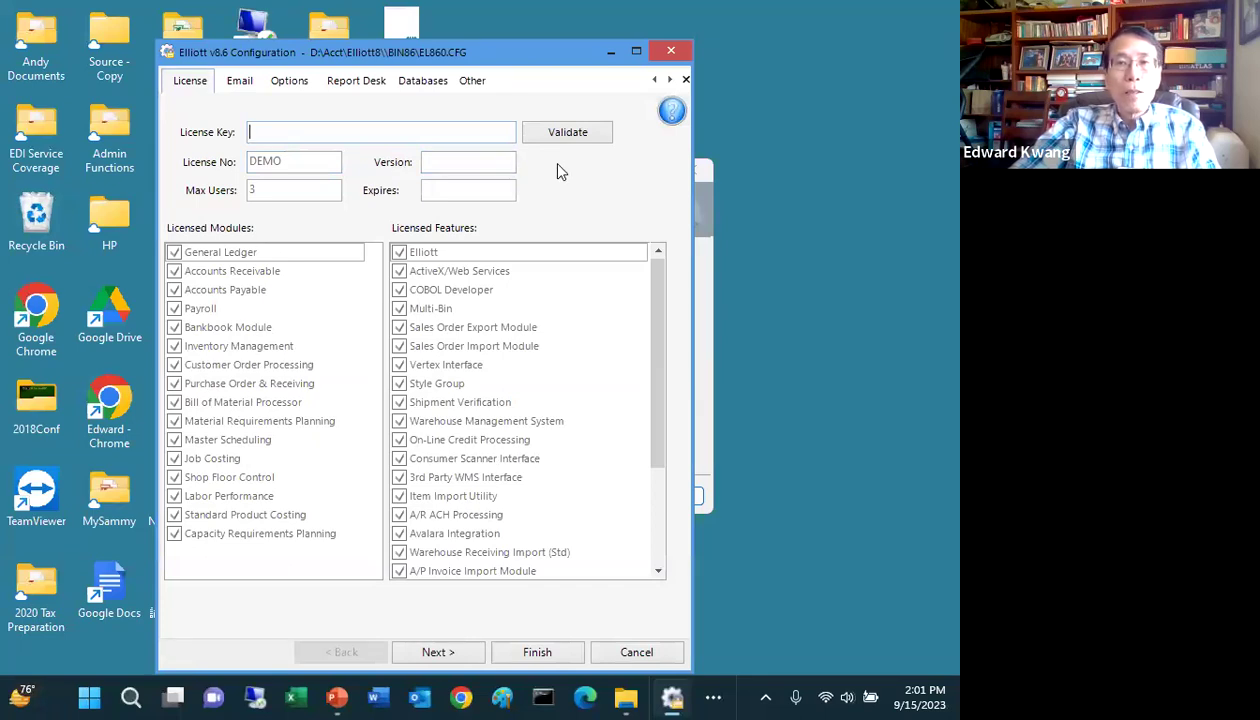
Step: Review the Email and Report Desk settings, then view the Databases page listing companies 00, 01 and 99
click(248, 88)
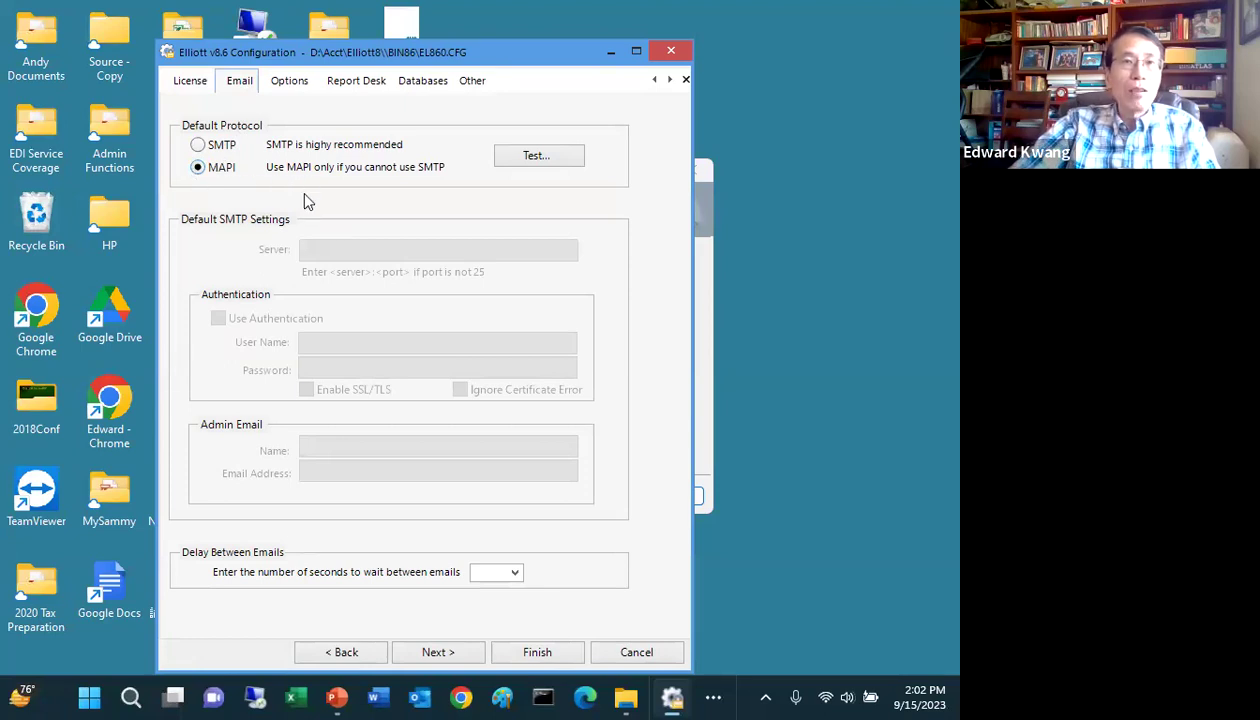
click(372, 86)
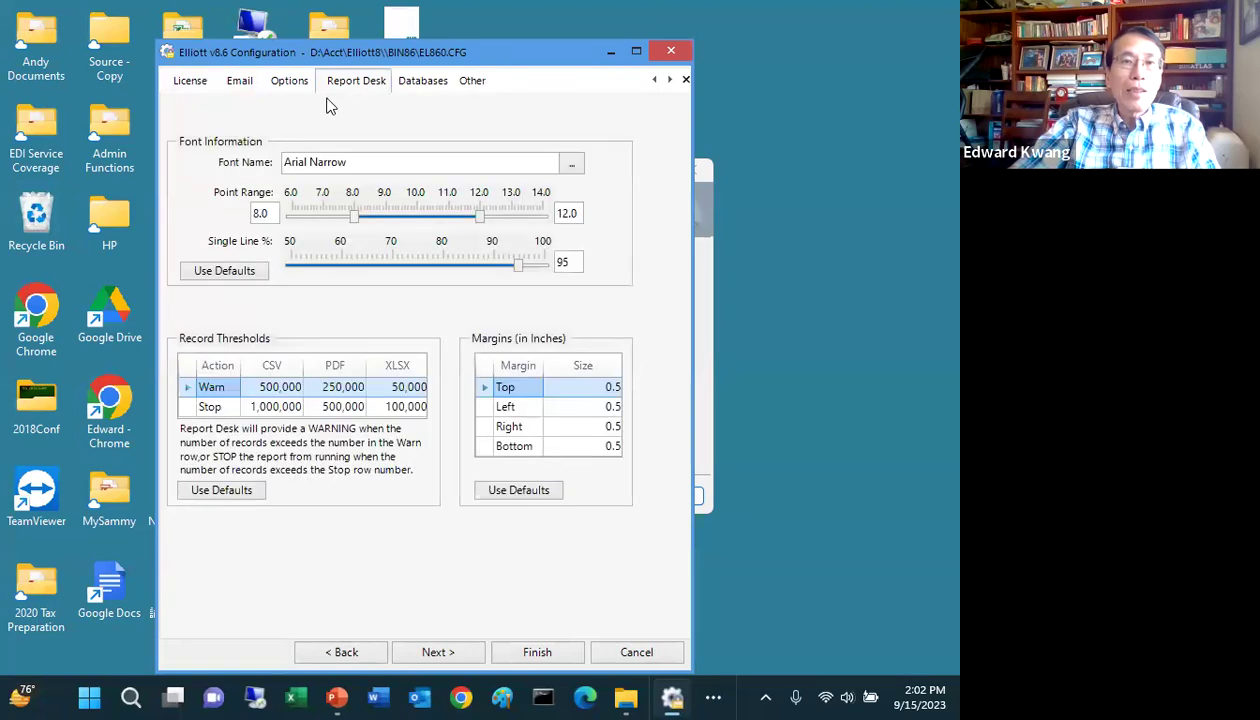
click(420, 86)
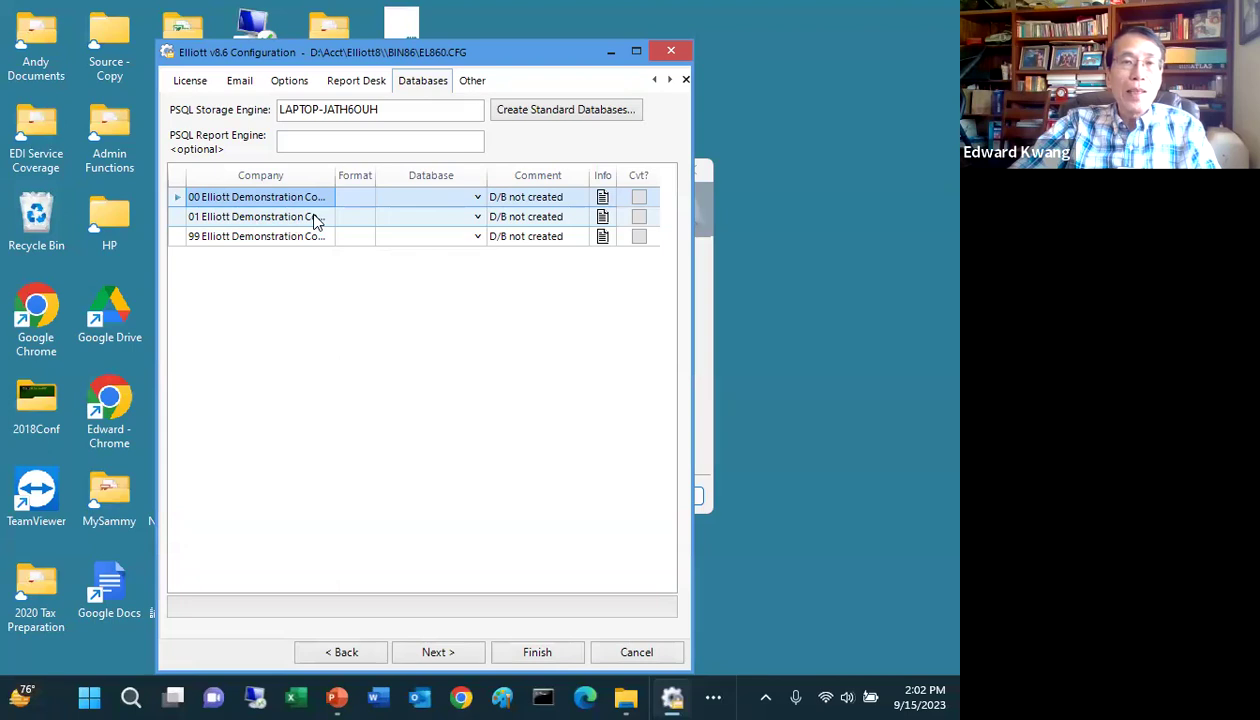
Step: Assign ELI86DATA to company 01, save the configuration, and advance the installer past the readme
click(478, 217)
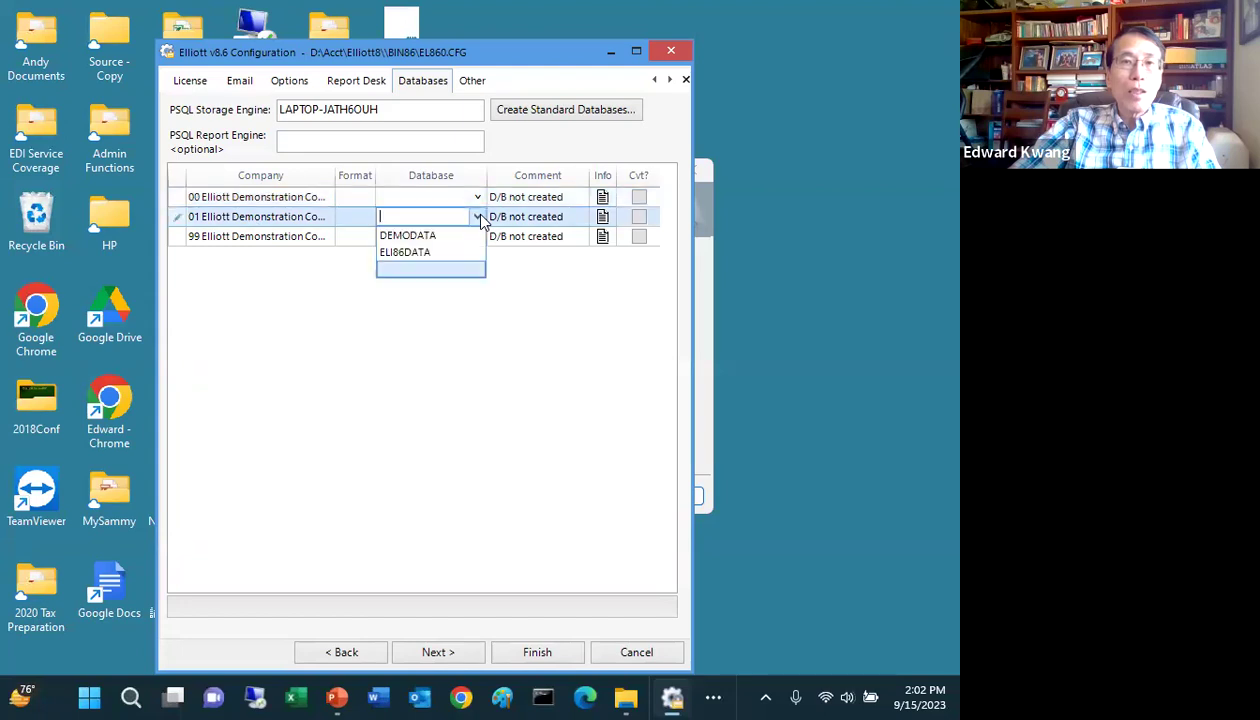
click(429, 253)
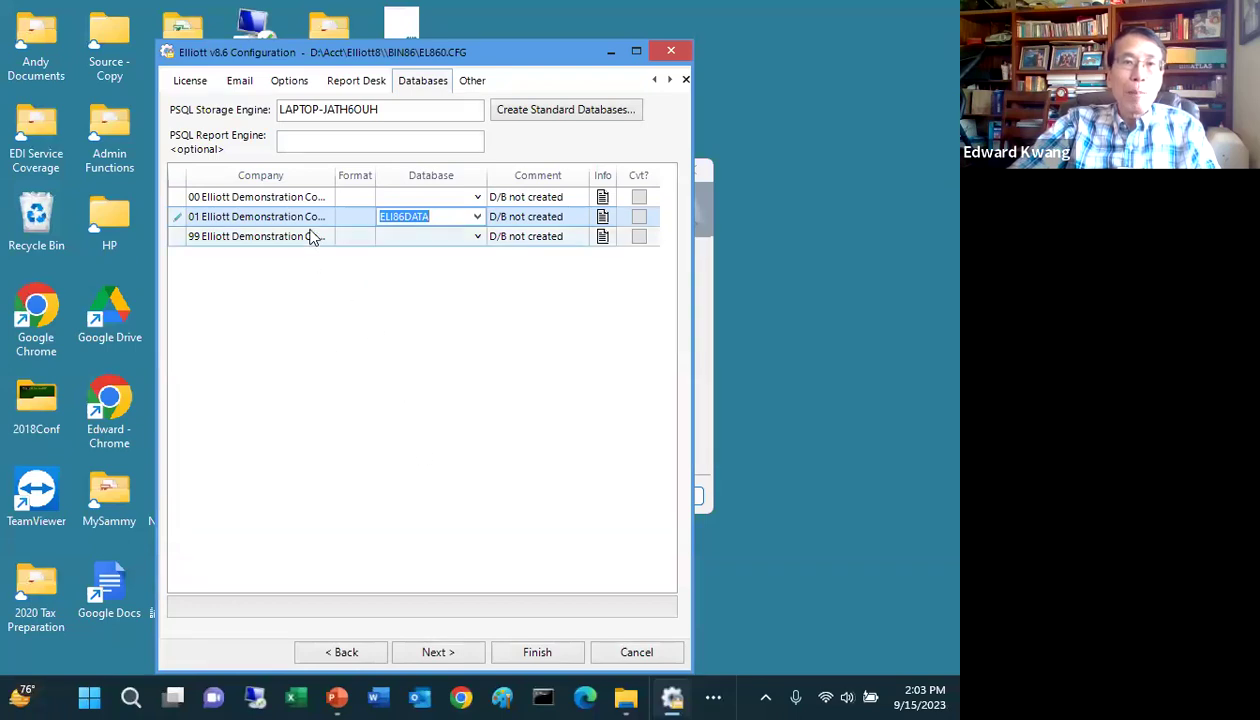
click(537, 652)
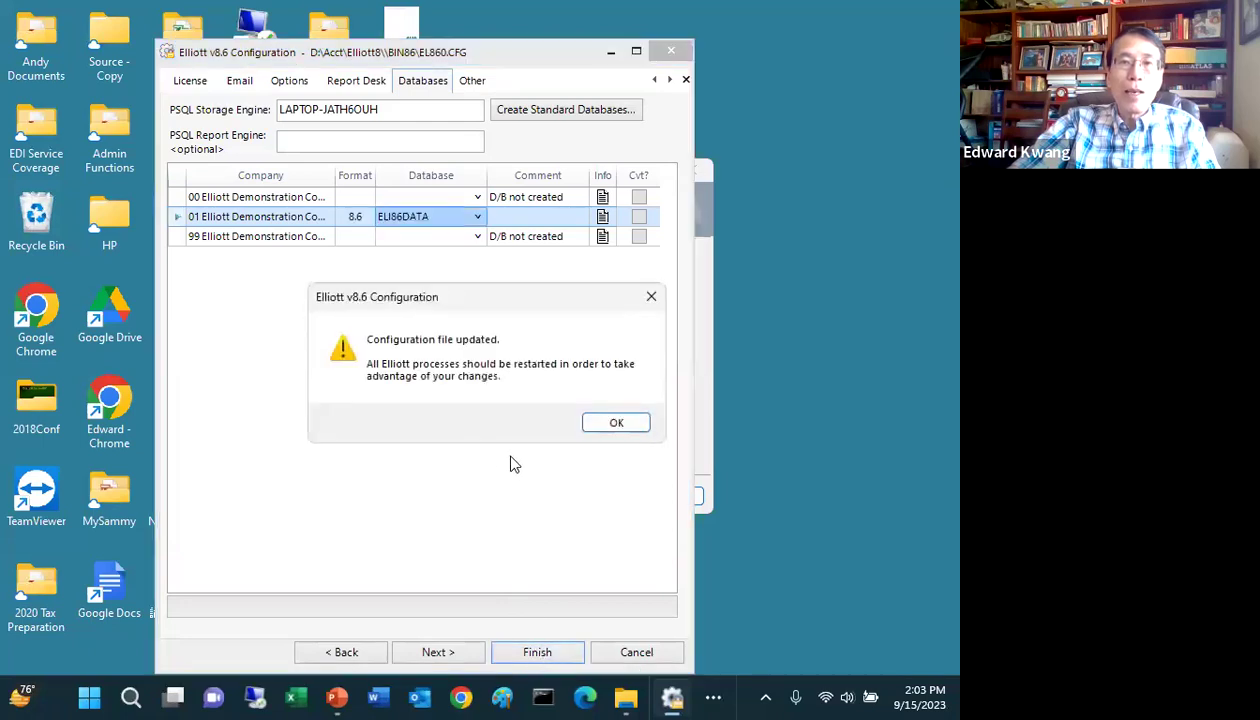
click(616, 423)
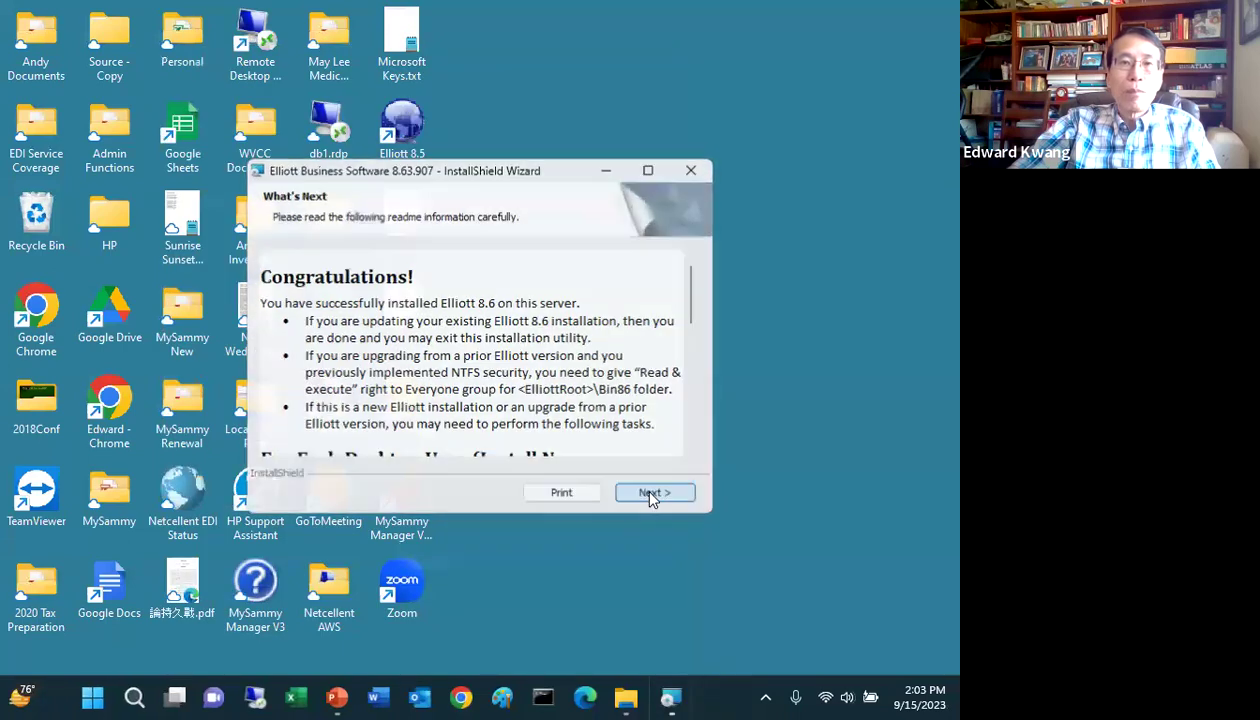
click(651, 495)
Step: Close the finished InstallShield Wizard, select the old Elliott 8.5 shortcut, and restore the Elliott8 folder window
click(576, 494)
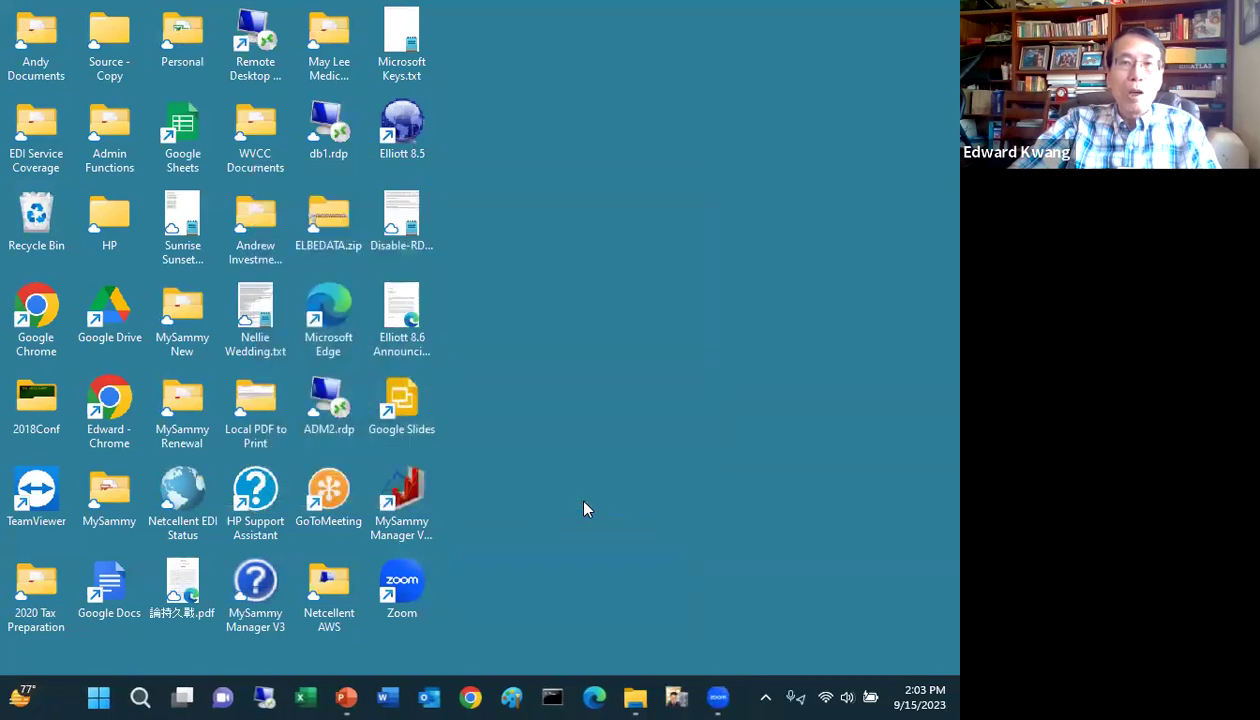
click(398, 123)
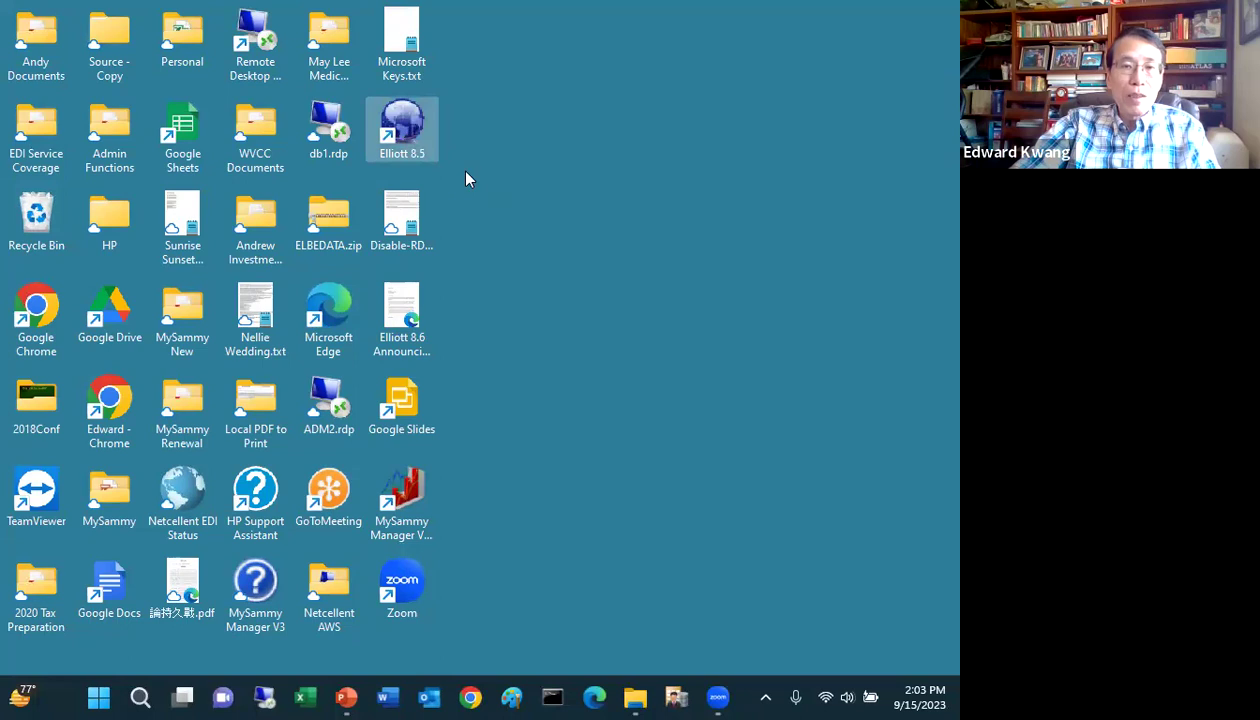
click(636, 698)
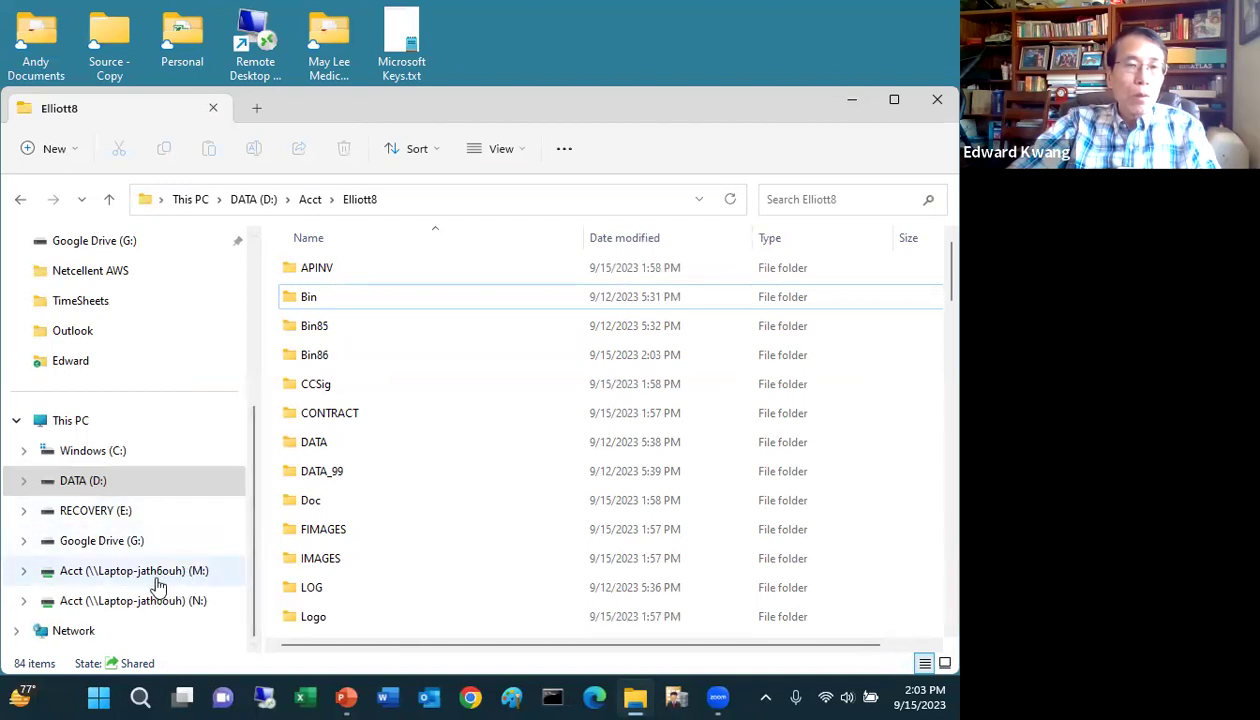
Step: Switch between the DATA (D:) and Acct (M:) drives, ending on the mapped M: drive
click(161, 581)
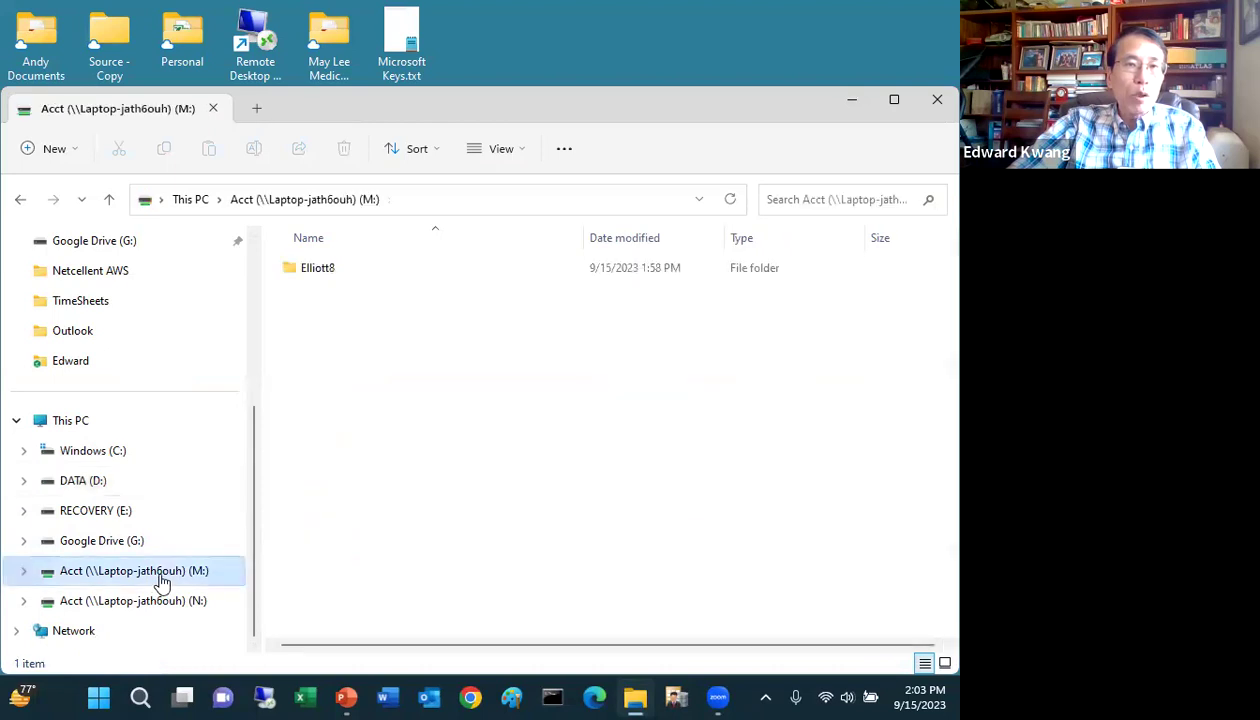
click(90, 496)
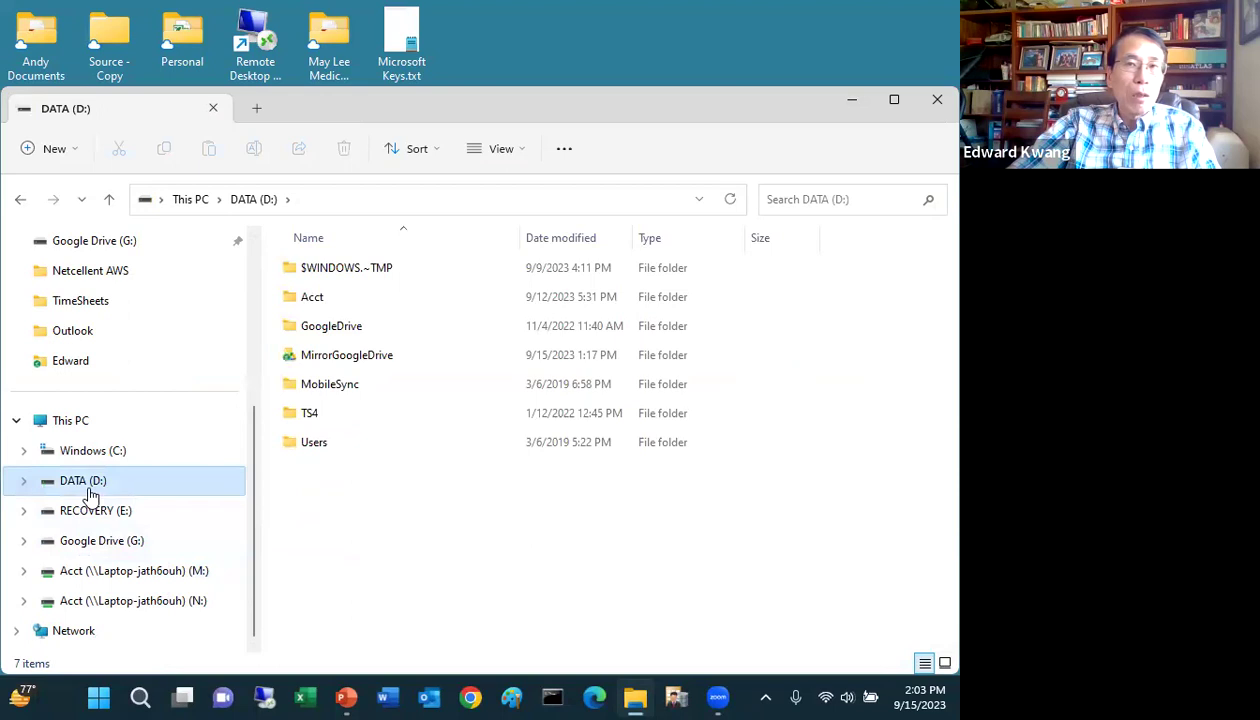
click(132, 580)
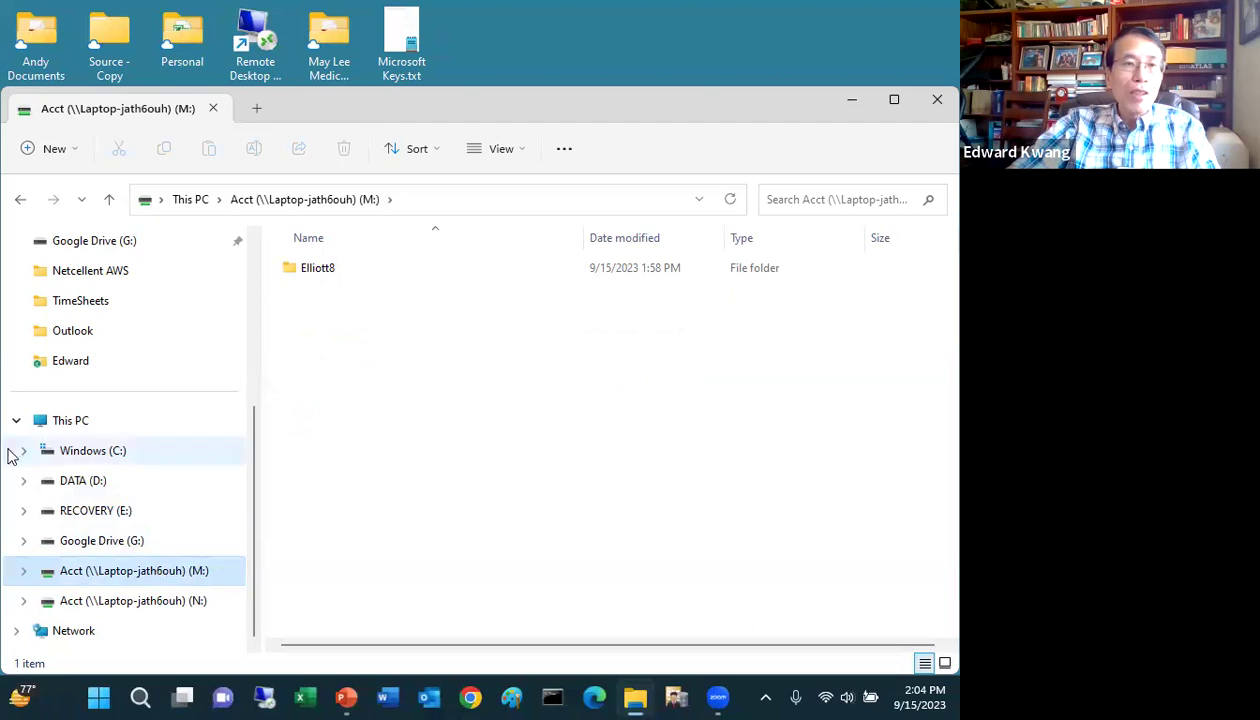
click(85, 482)
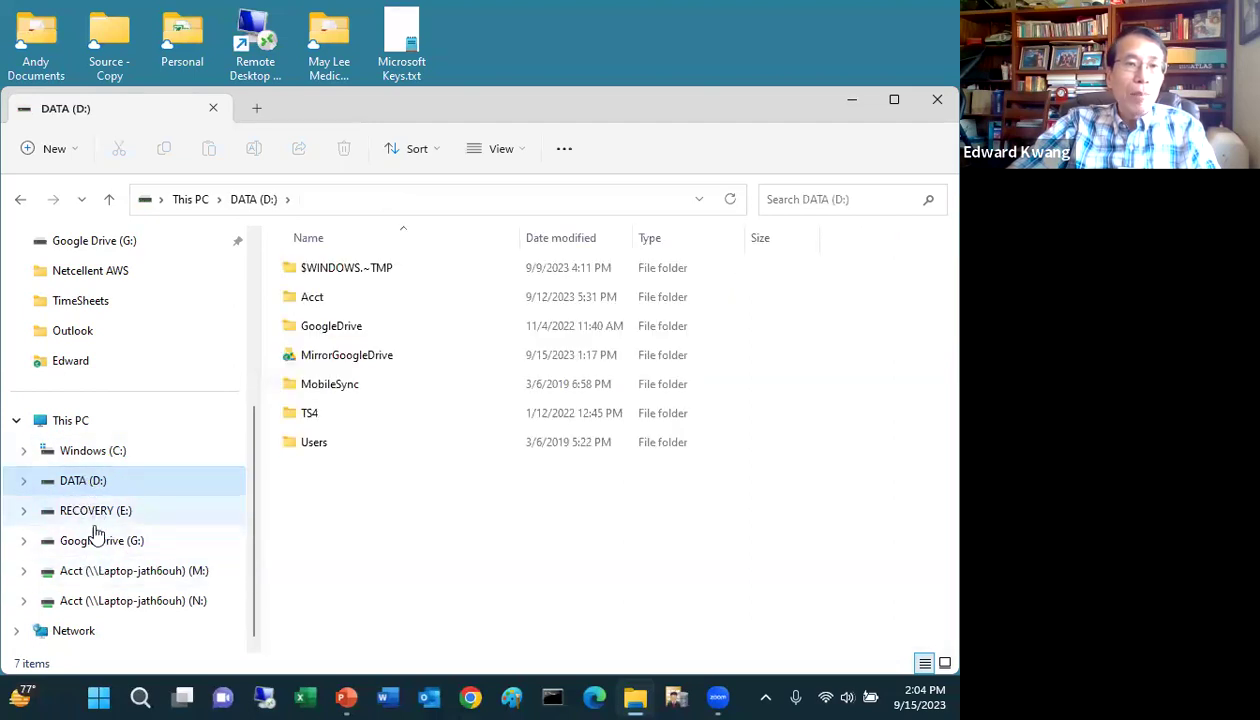
click(132, 579)
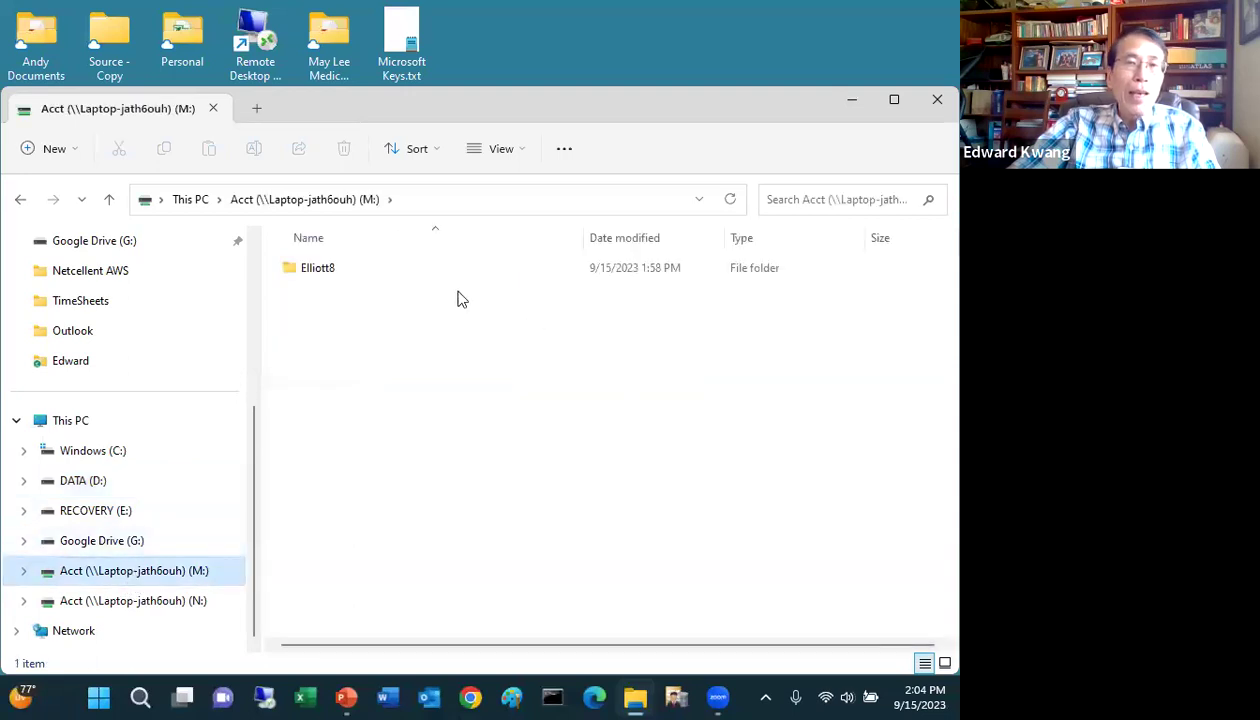
Step: Browse to Elliott8 > Bin86 on the M: drive and pick EL860.exe to launch it
double_click(329, 270)
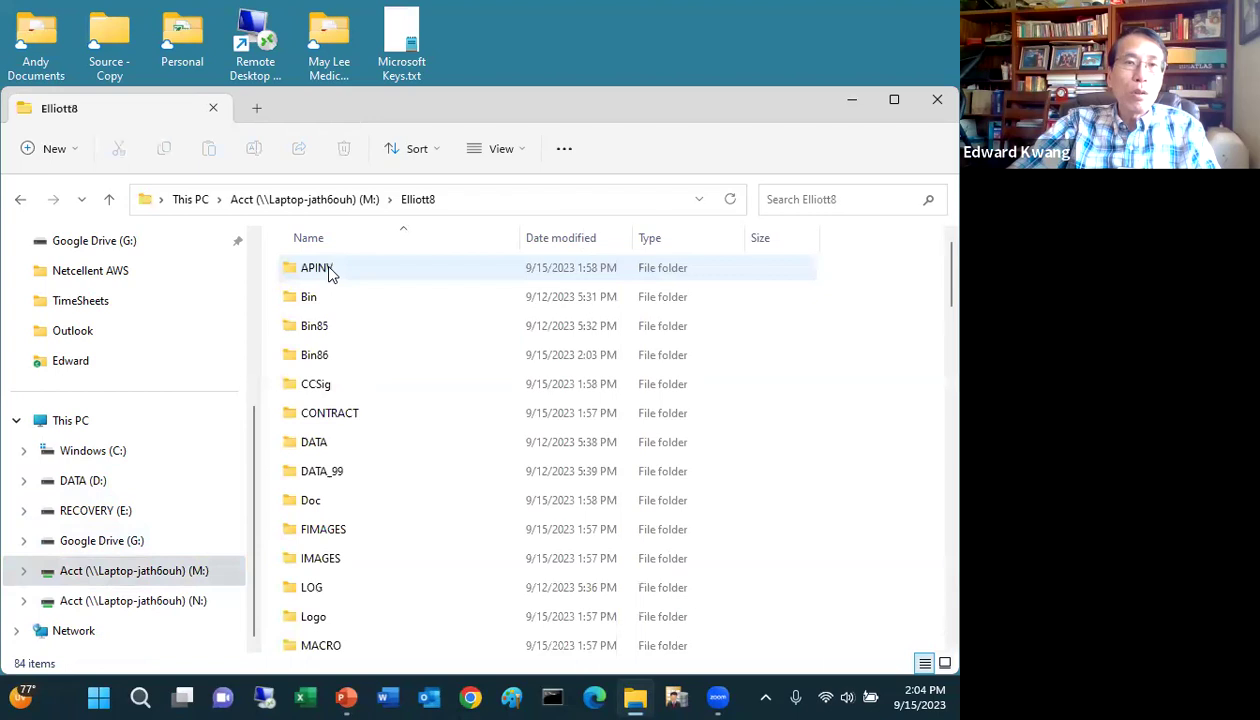
double_click(330, 355)
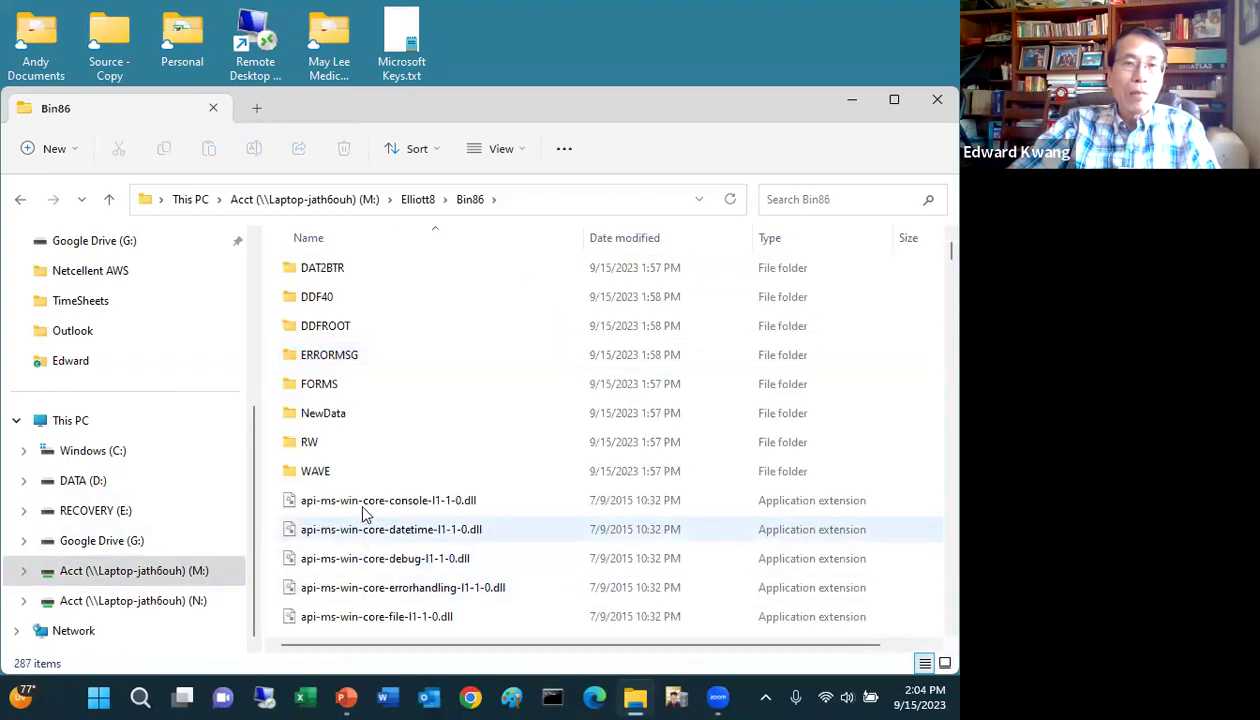
click(364, 511)
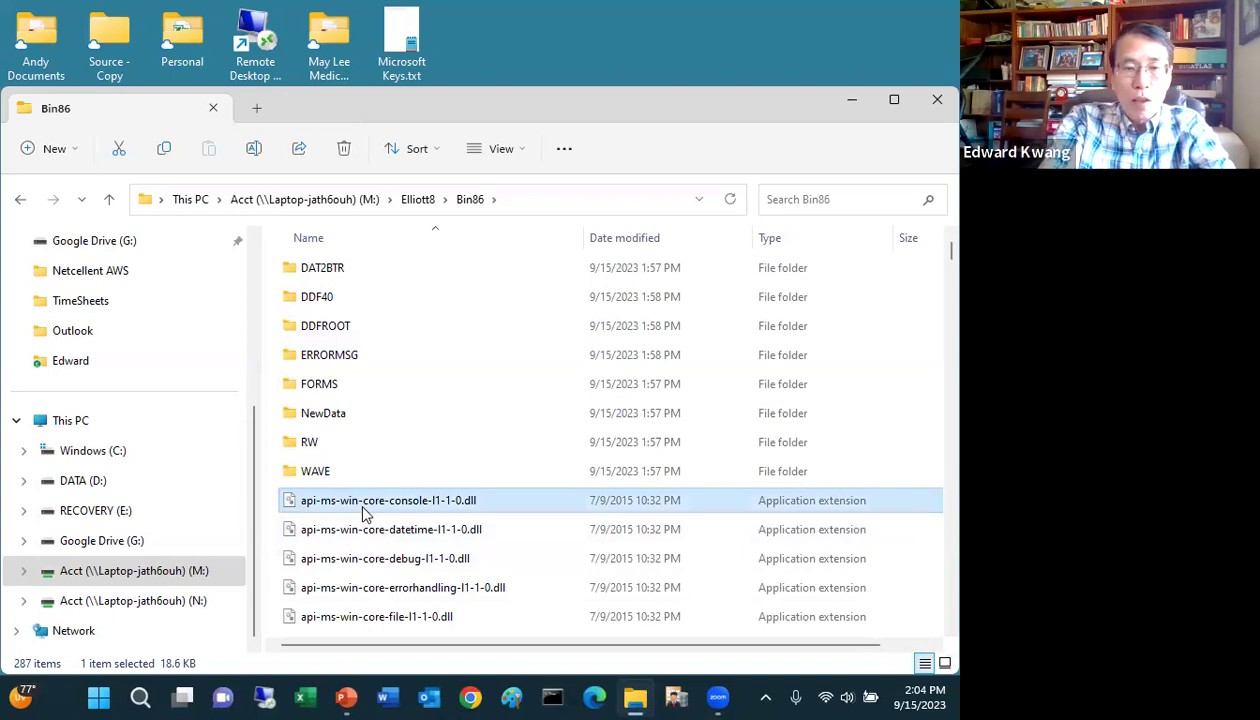
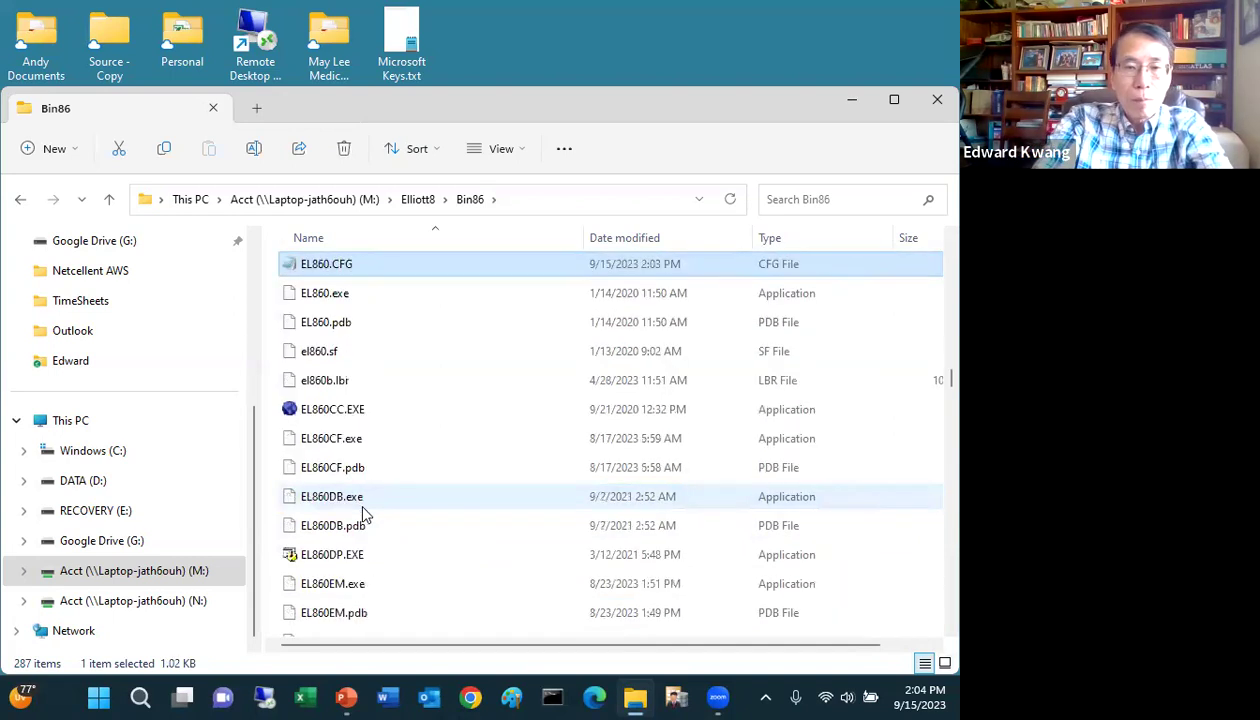
click(361, 300)
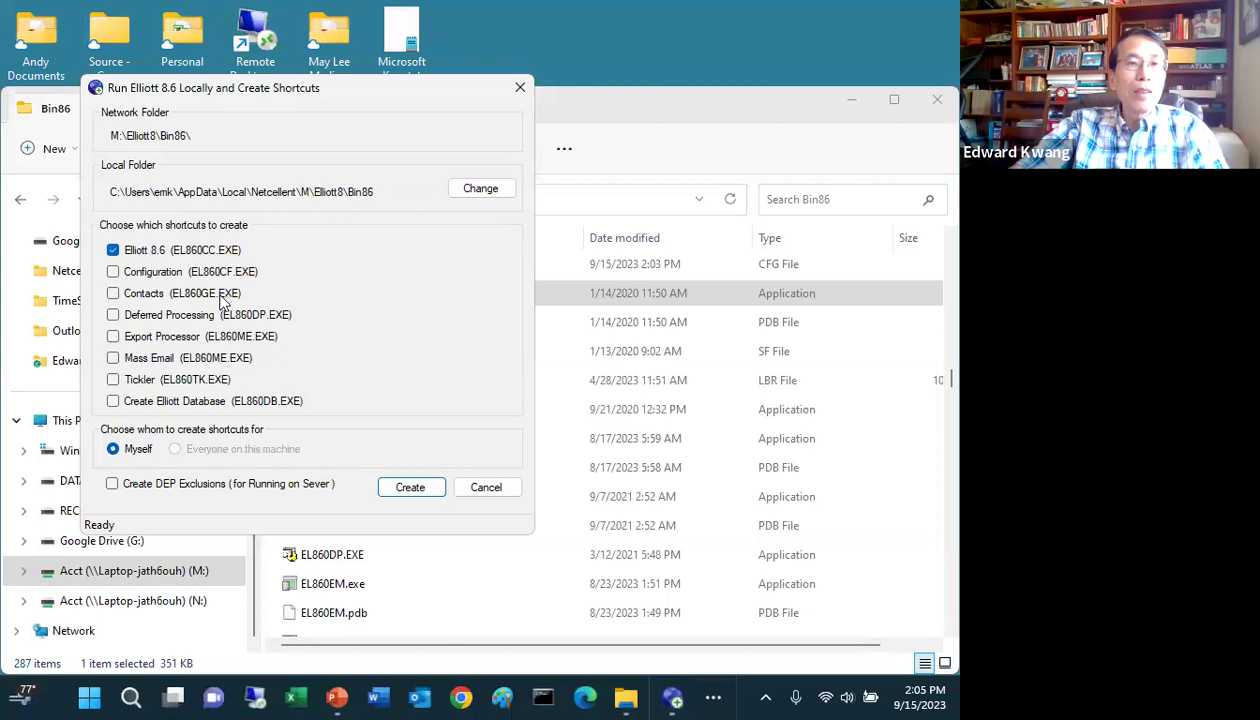
Step: Uncheck Deferred Processing so only Elliott 8.6 remains, then create the shortcut for Myself
click(113, 316)
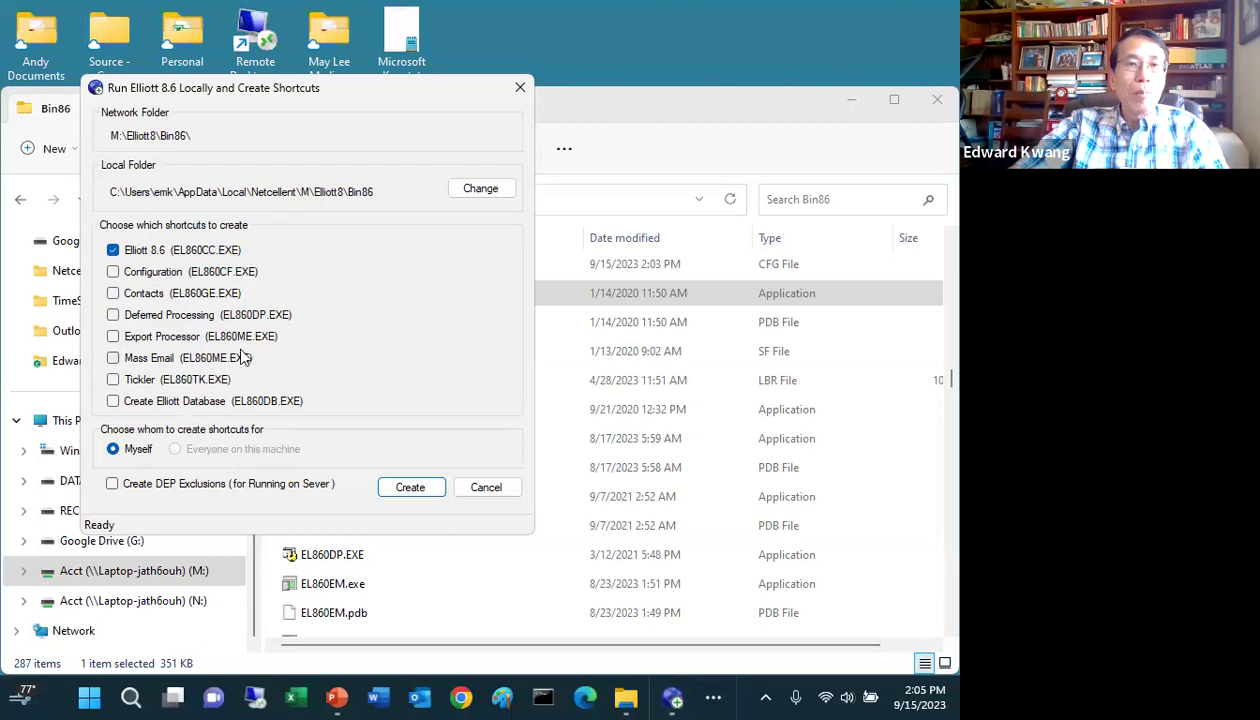
click(420, 499)
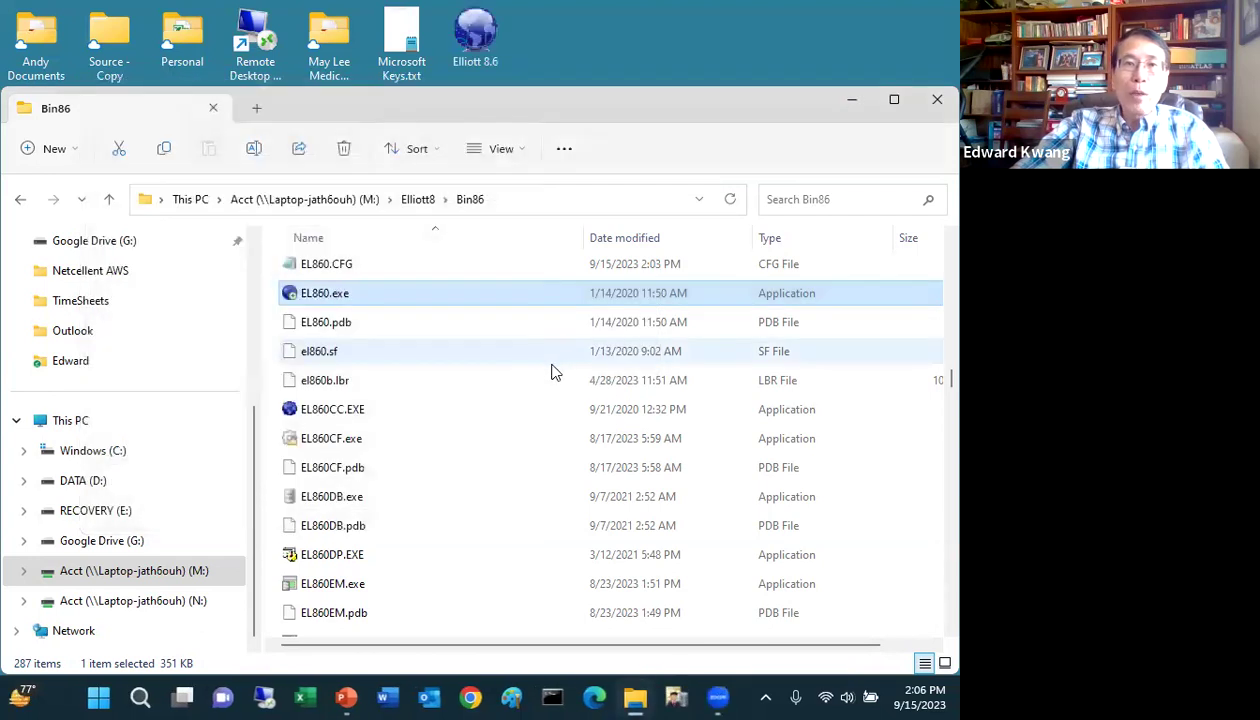
Step: Move the Bin86 Explorer window aside to reveal the new Elliott 8.6 desktop shortcut
click(852, 100)
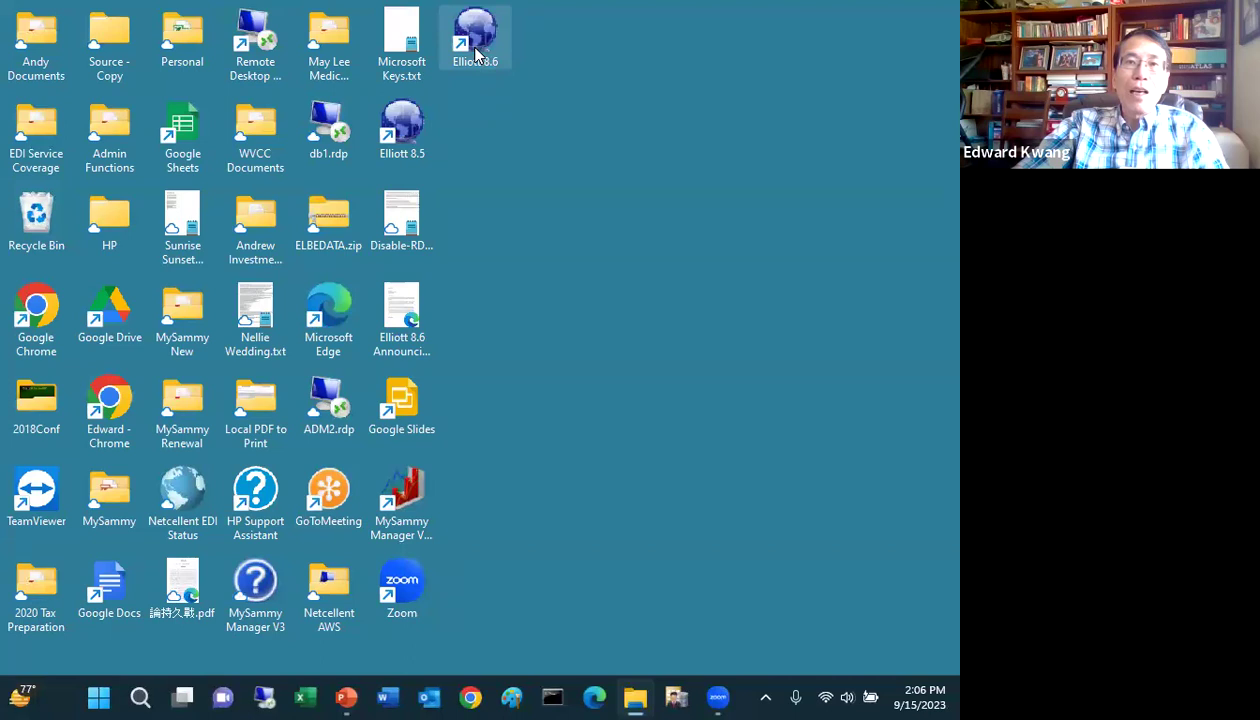
Step: Bring up the context menu of the new Elliott 8.6 desktop shortcut
right_click(476, 55)
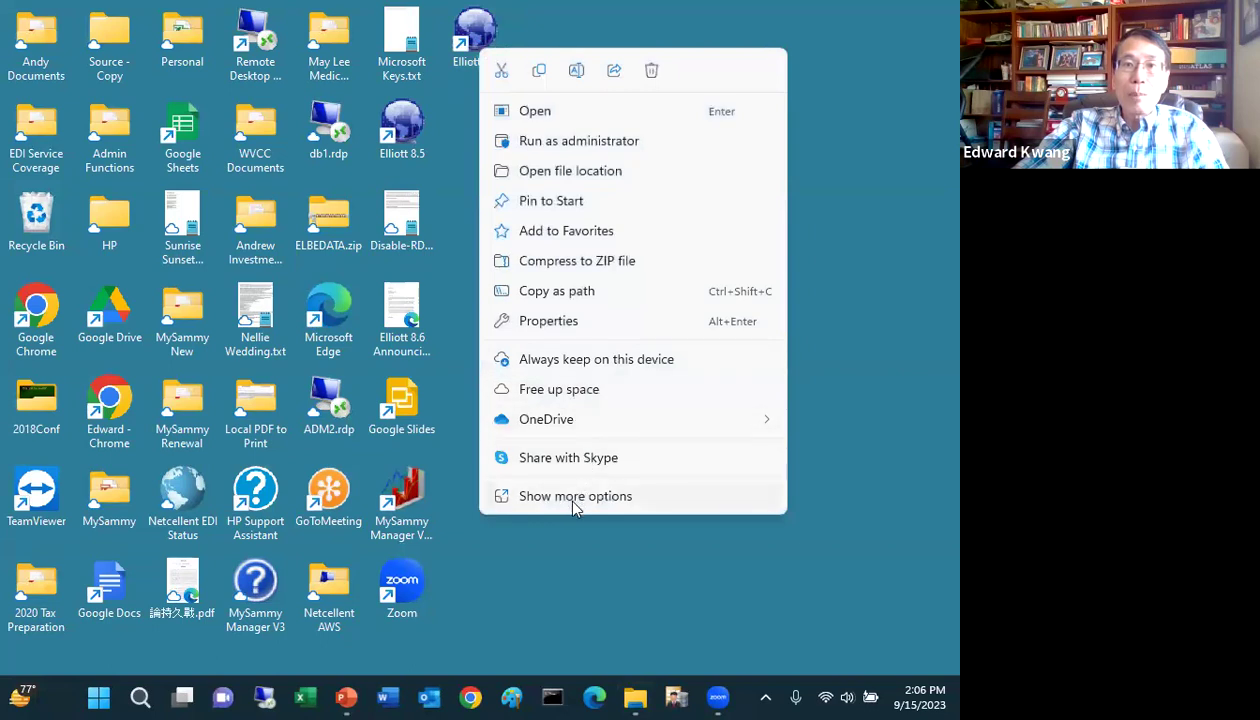
click(560, 324)
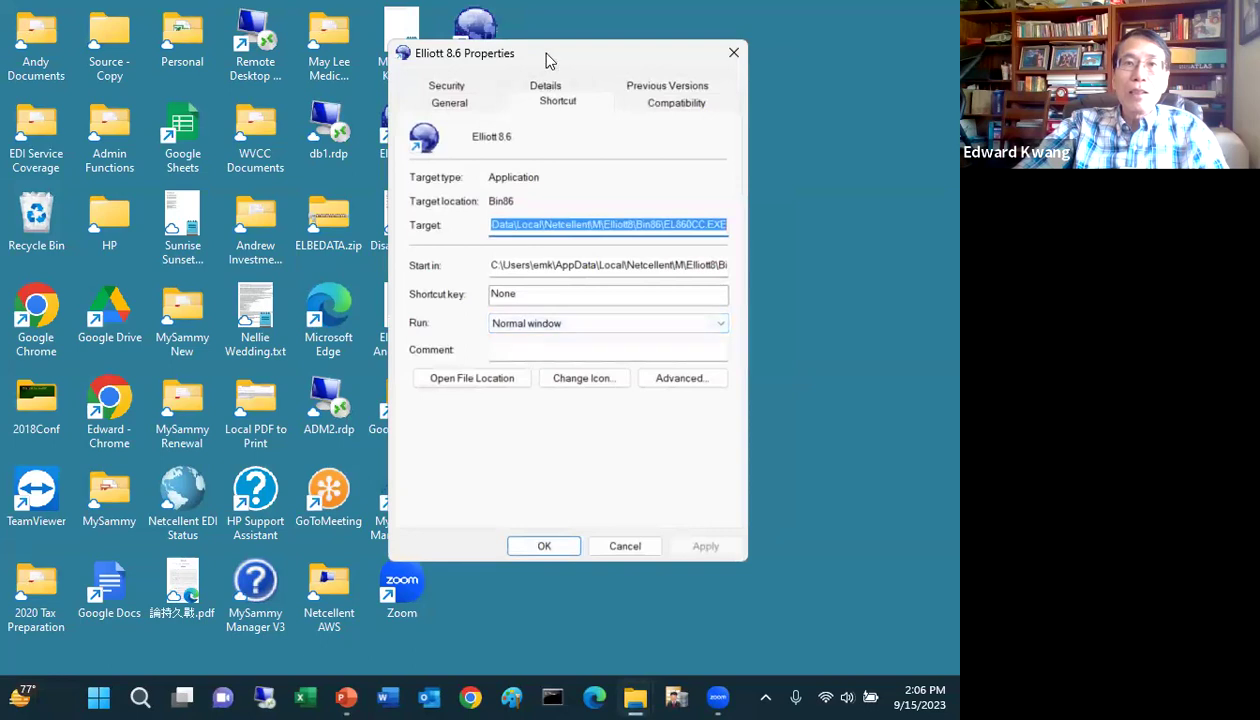
drag(545, 57, 396, 58)
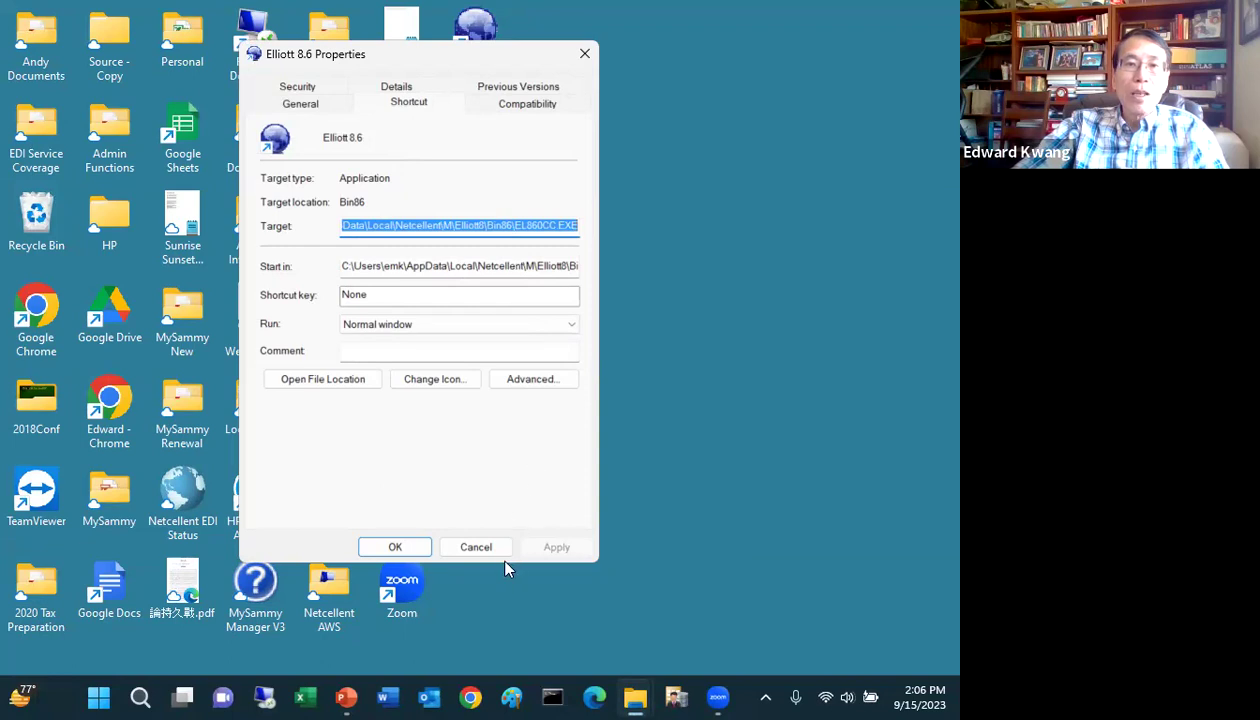
click(483, 546)
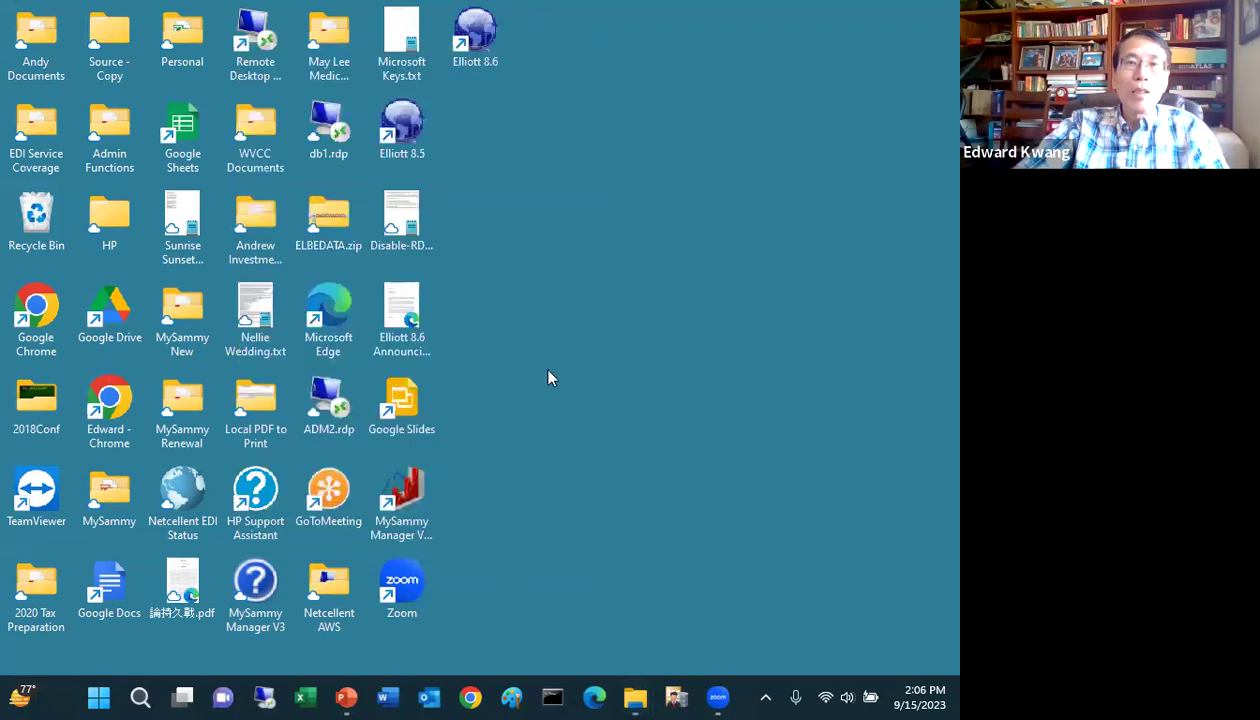
double_click(481, 48)
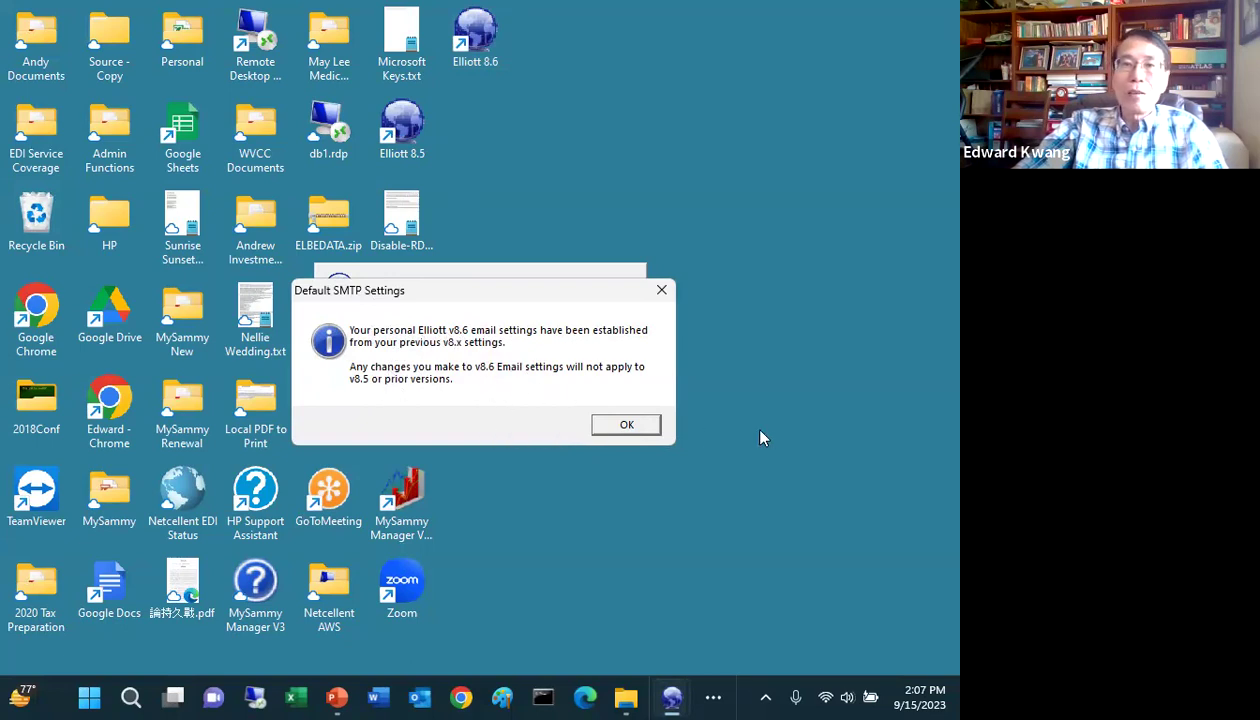
Step: Dismiss the Default SMTP Settings notice and log in to Elliott v8.6
click(626, 426)
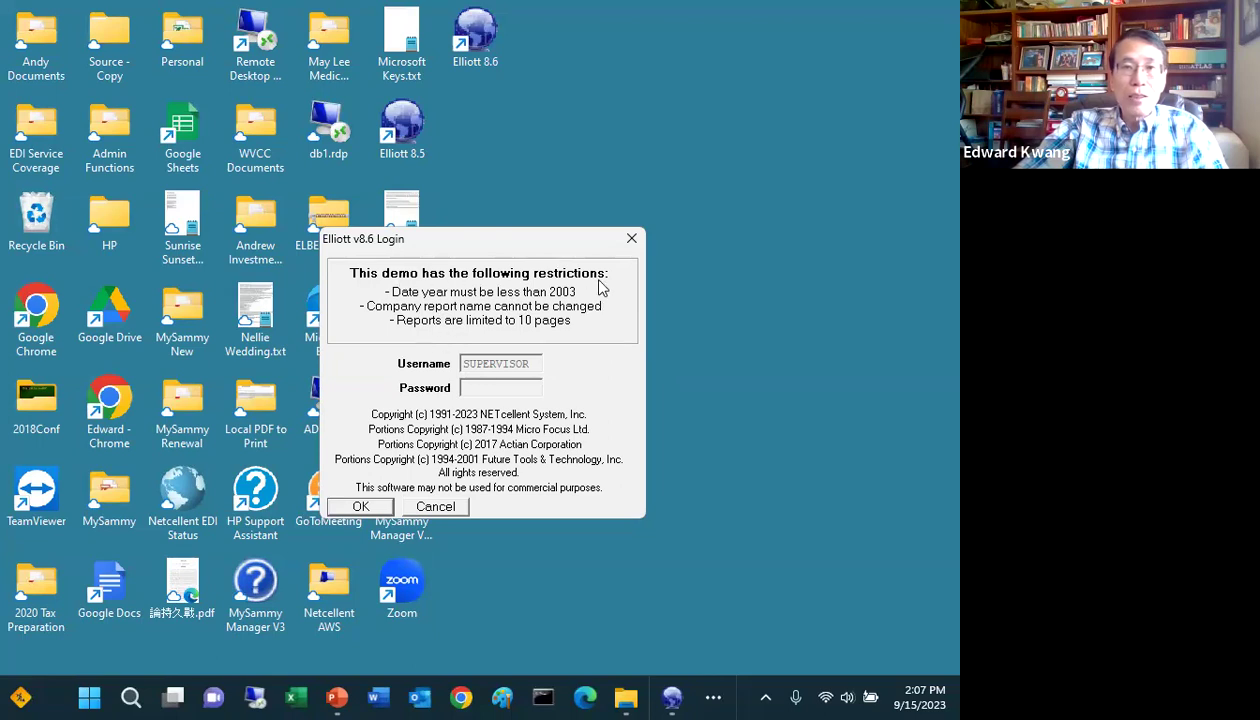
click(360, 507)
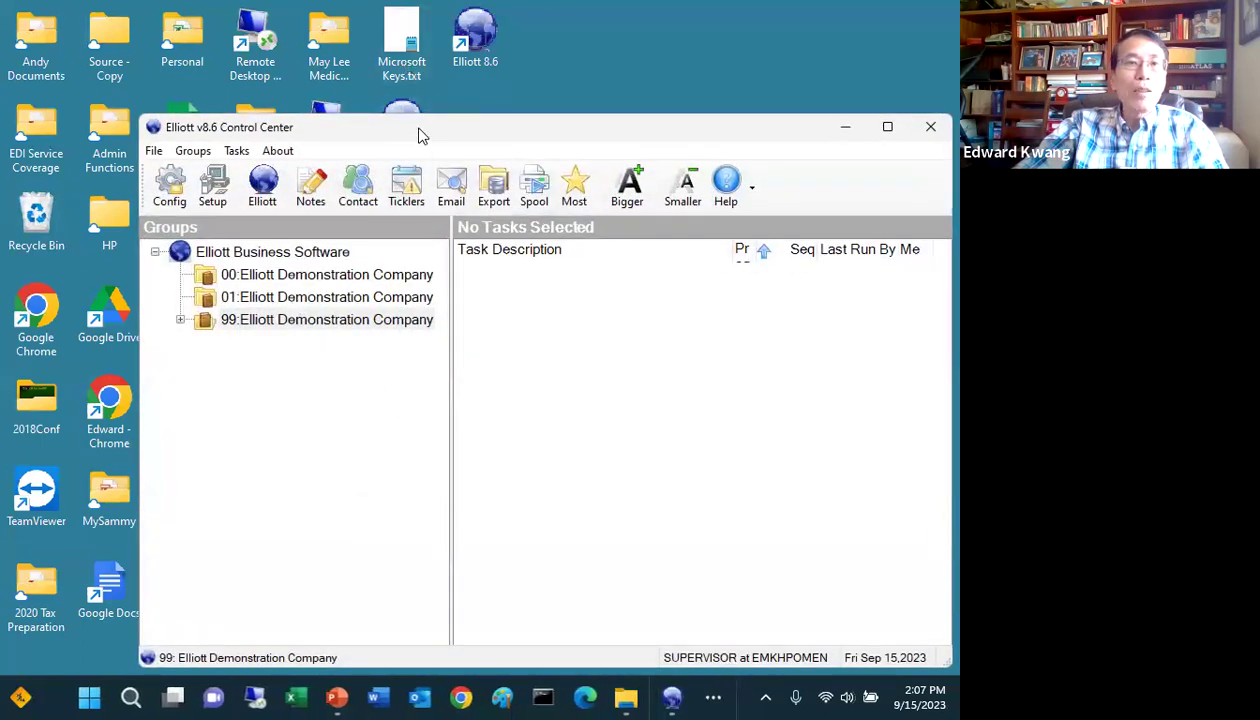
Step: Reposition the Control Center, view companies 01 and 99 in the Groups tree, then close it
drag(420, 135, 311, 70)
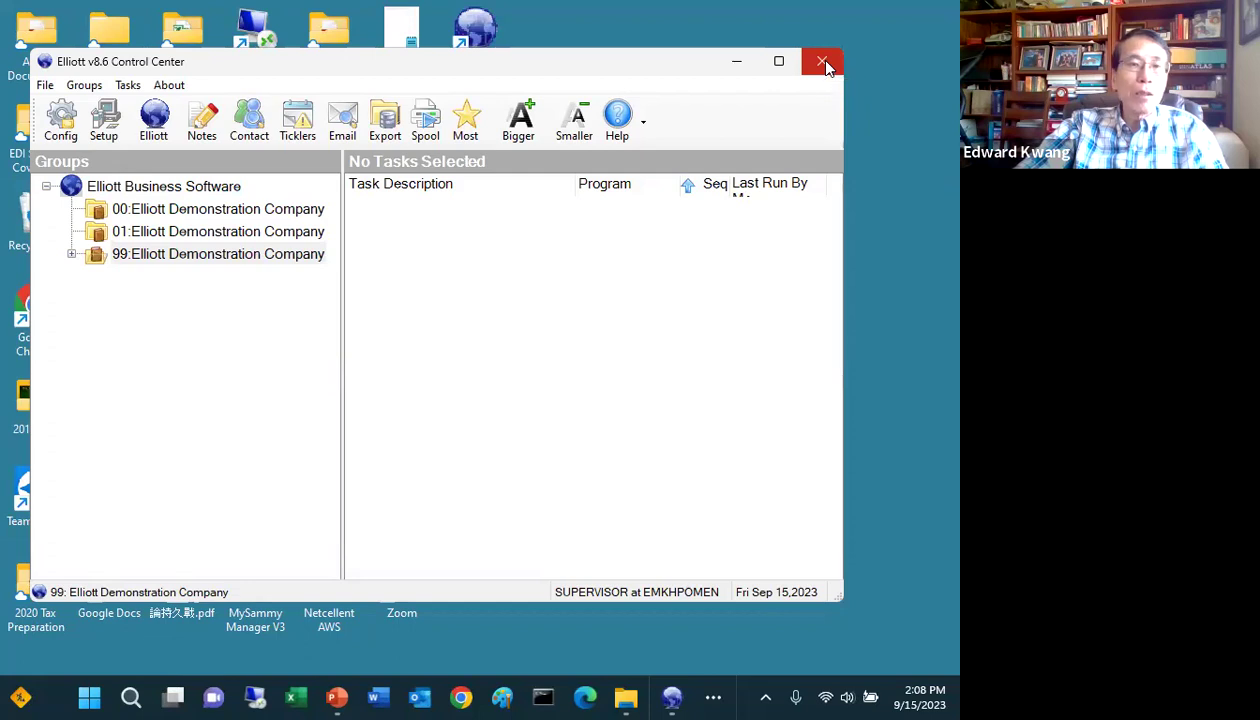
click(172, 236)
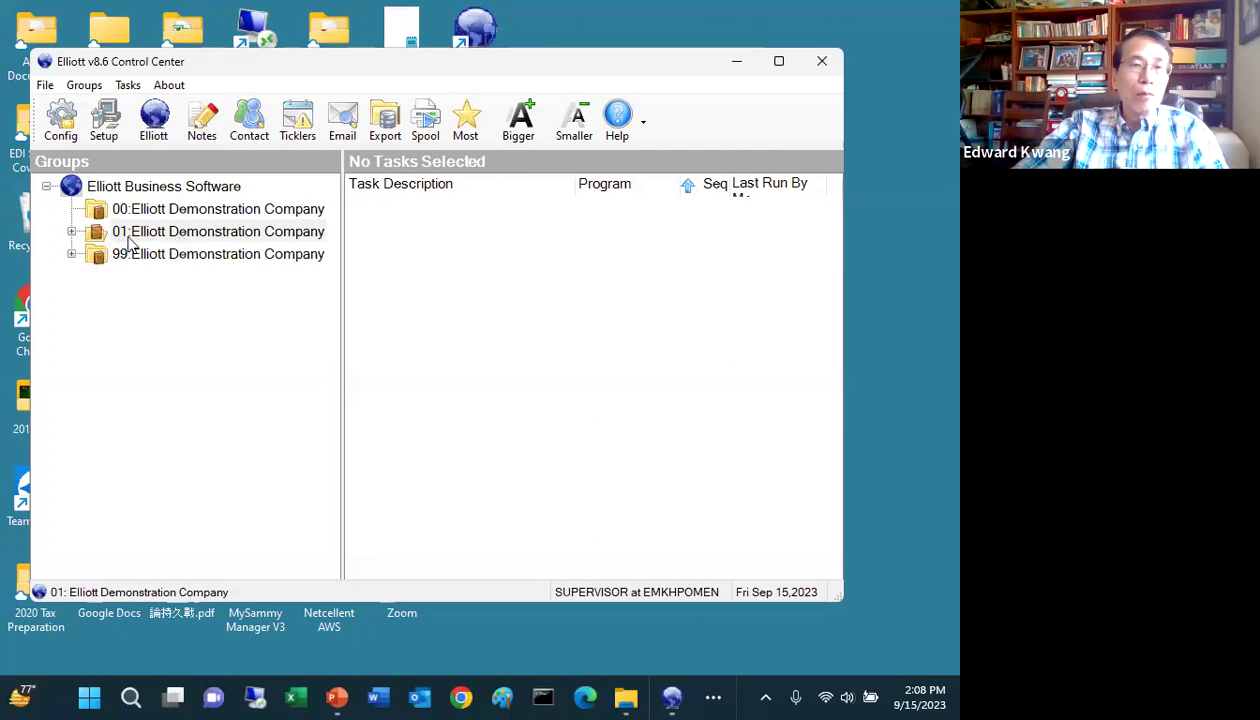
click(182, 255)
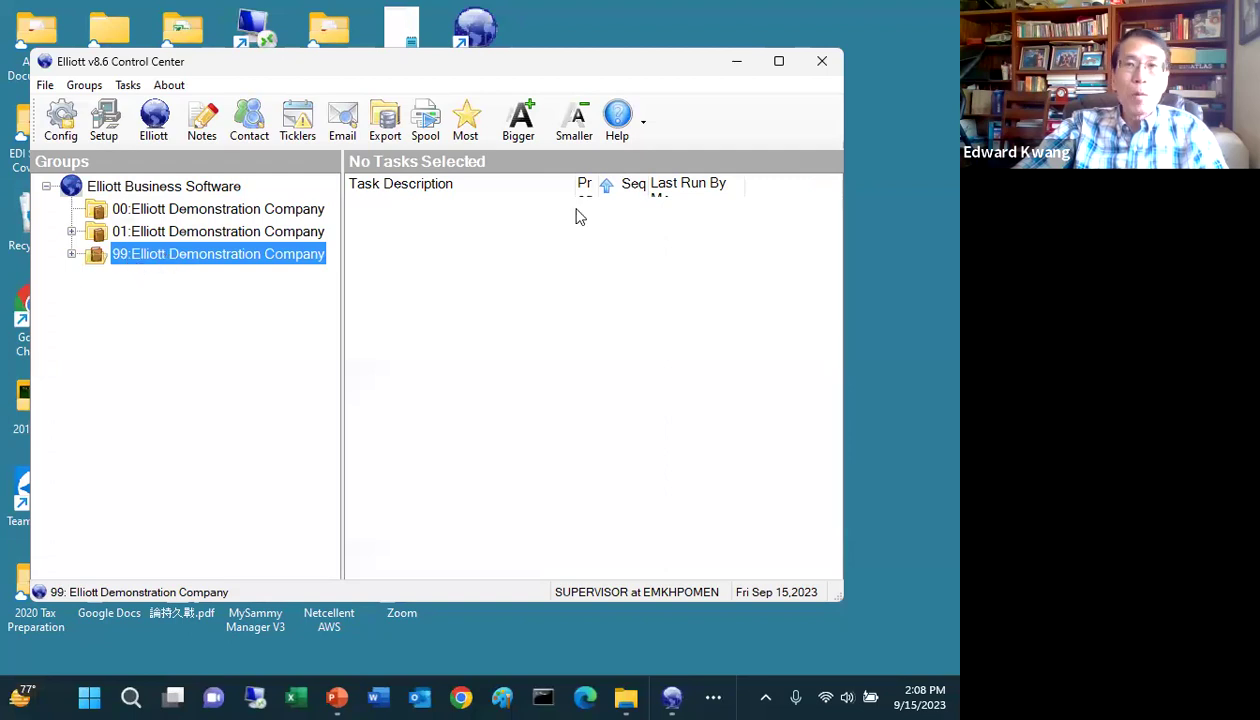
click(820, 65)
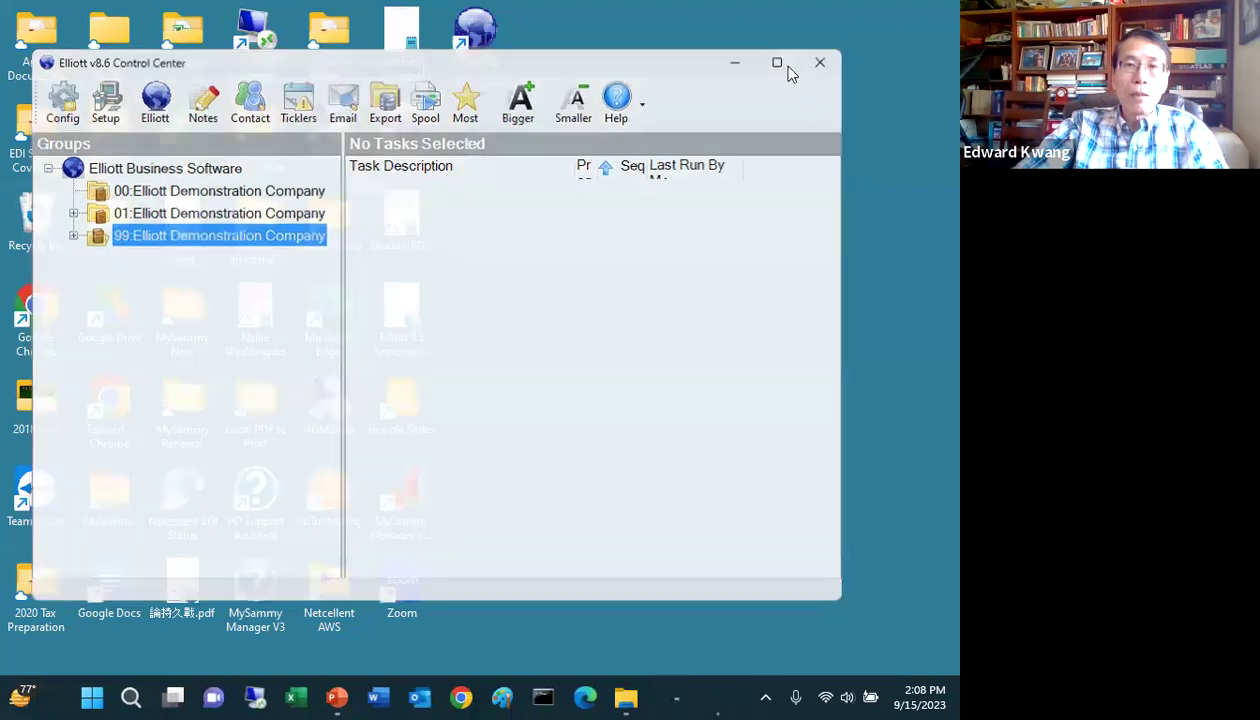
Step: Return to the Bin86 folder, arrow down to EL860DB.exe, and run it
click(636, 698)
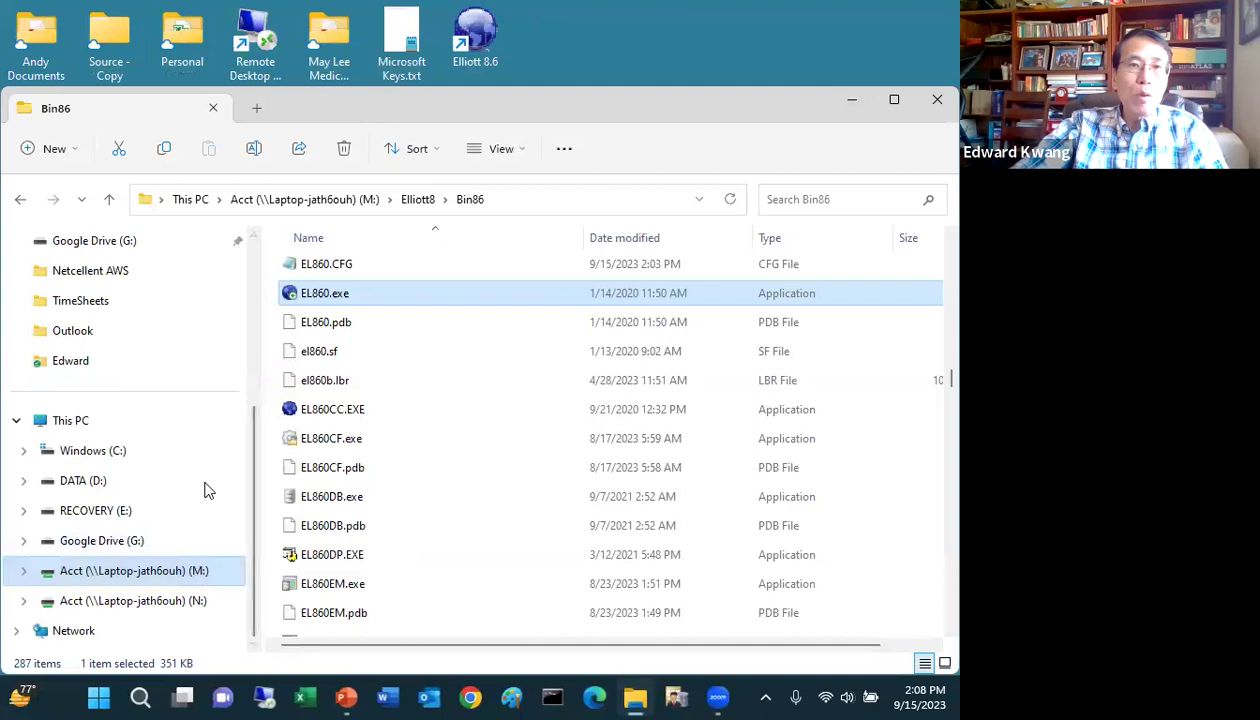
click(329, 330)
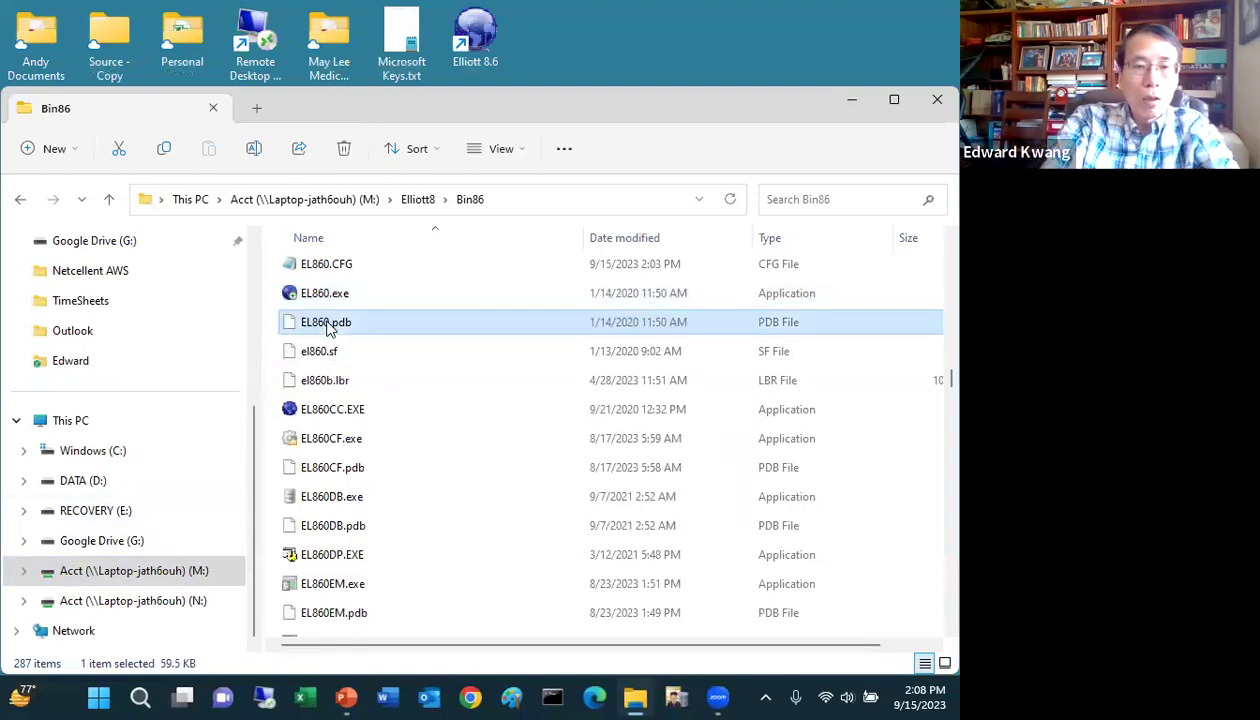
key(Down)
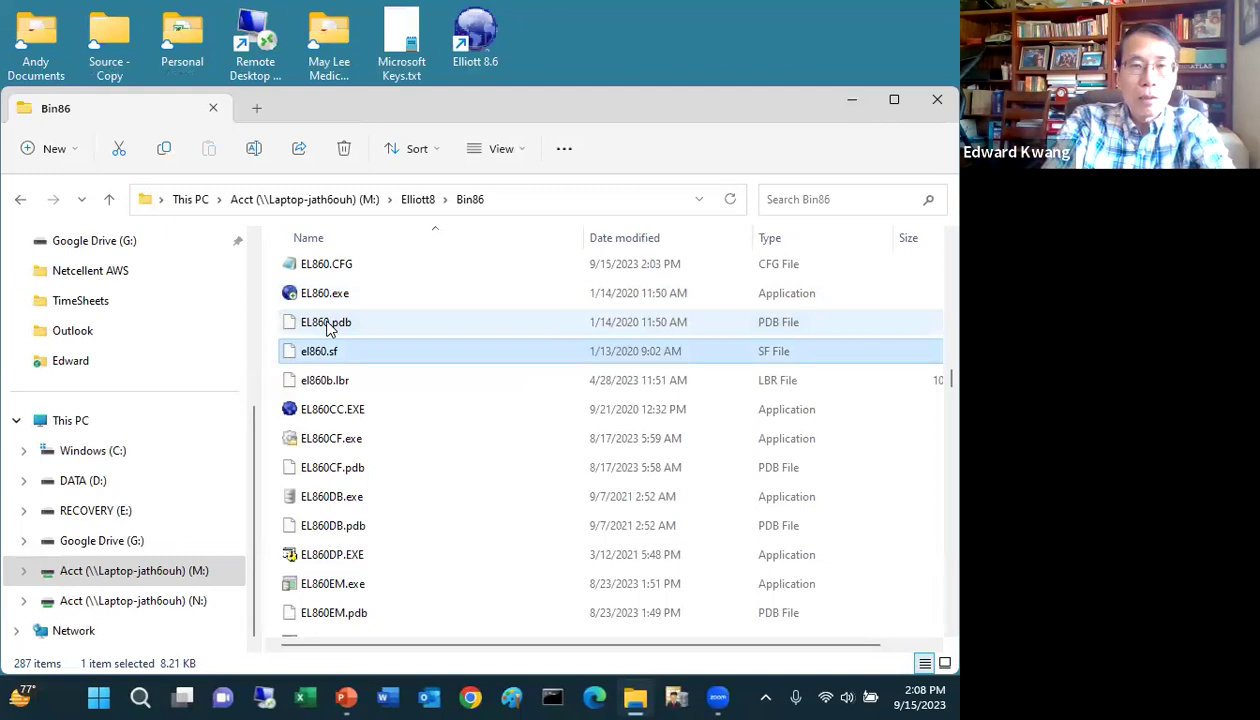
key(Down)
key(Down)
key(Down)
key(Down)
key(Down)
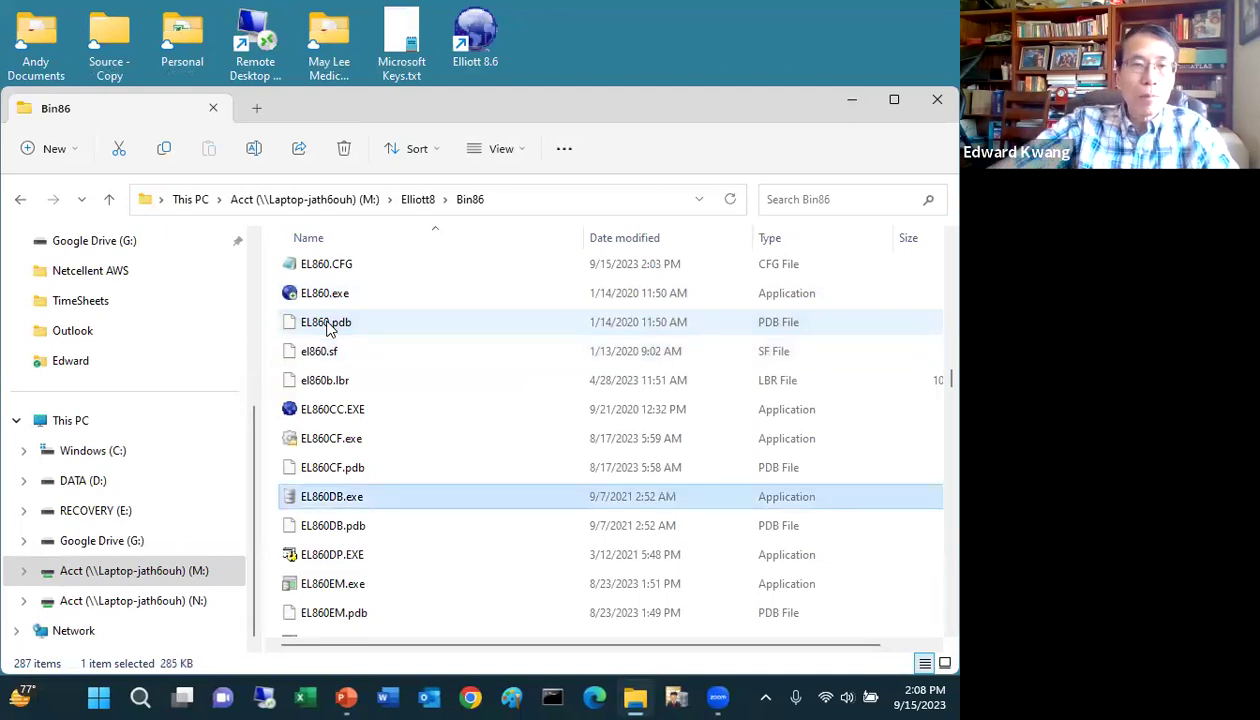
double_click(352, 497)
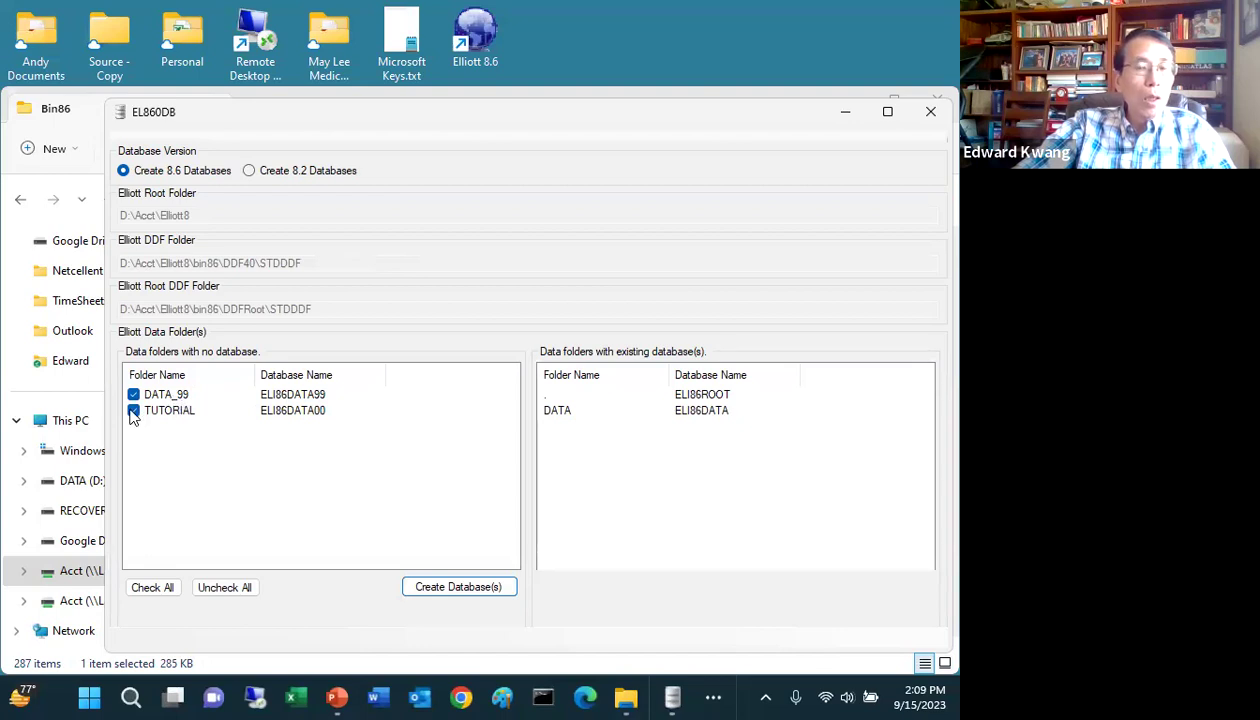
Step: Exclude TUTORIAL, create the ELI86DATA99 database for DATA_99, and exit EL860DB
click(133, 411)
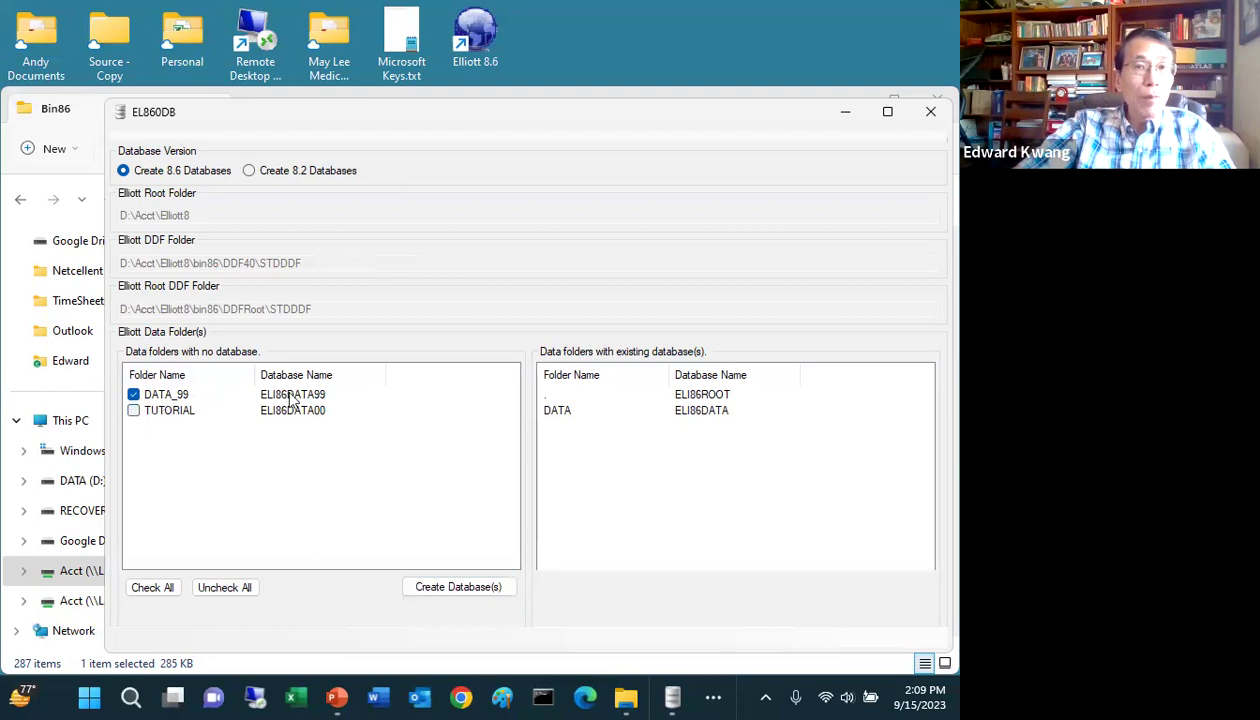
click(433, 590)
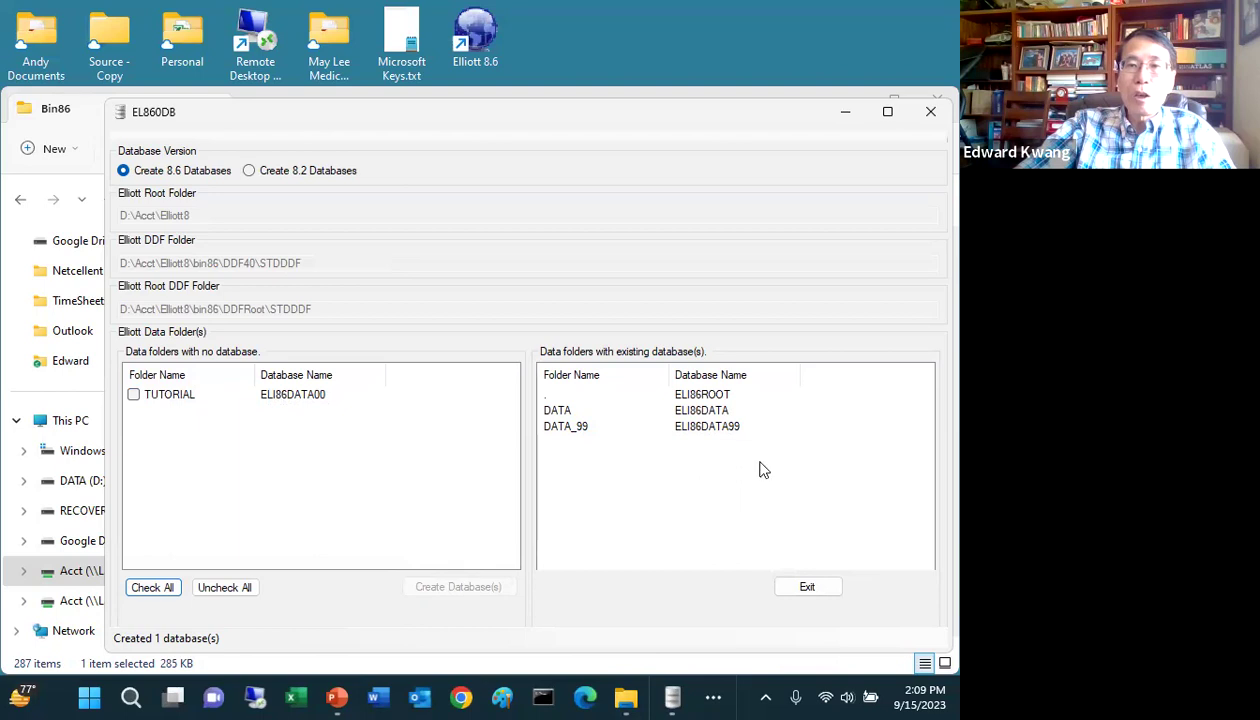
click(808, 588)
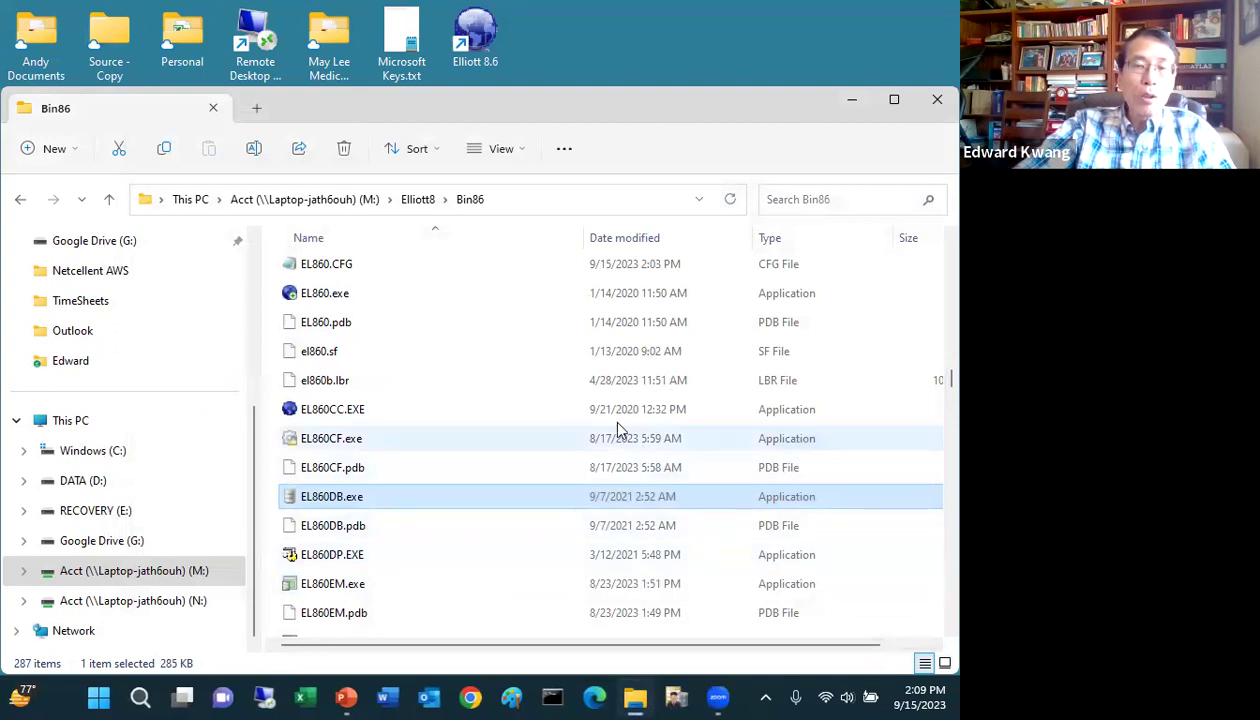
Step: Launch EL860CF.exe from the Bin86 folder to open Elliott v8.6 Configuration for EL860.CFG
click(390, 446)
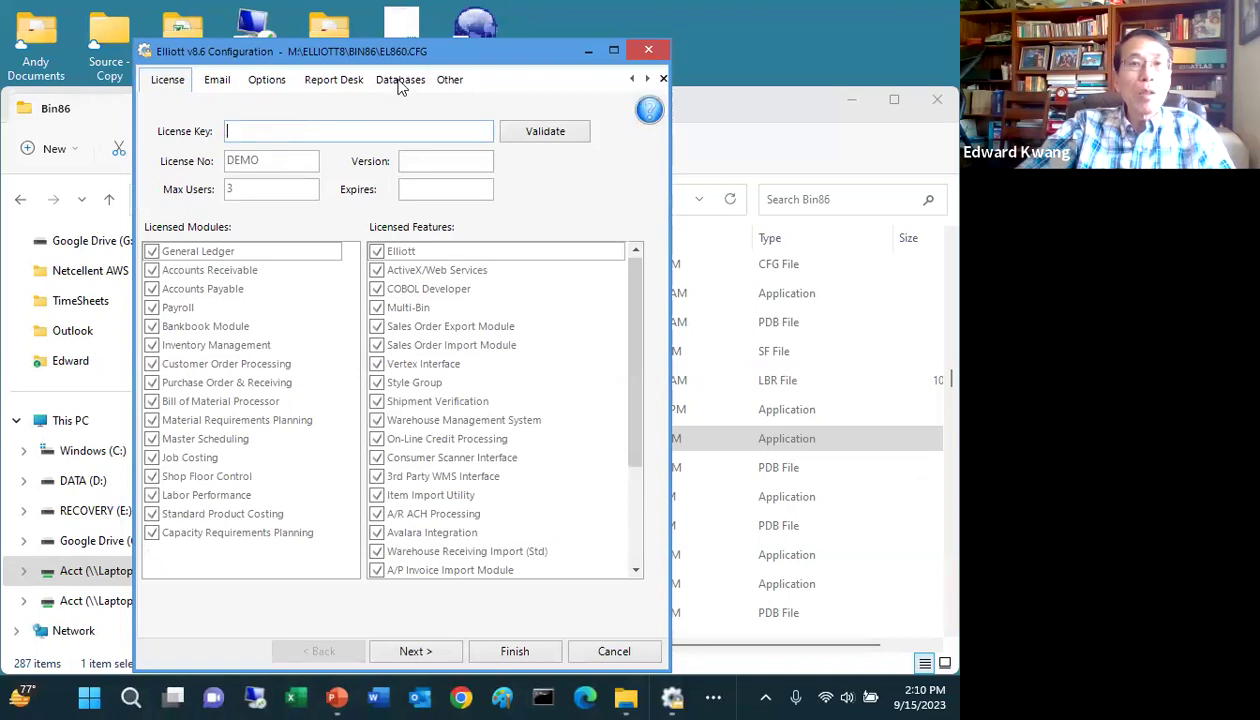
click(400, 80)
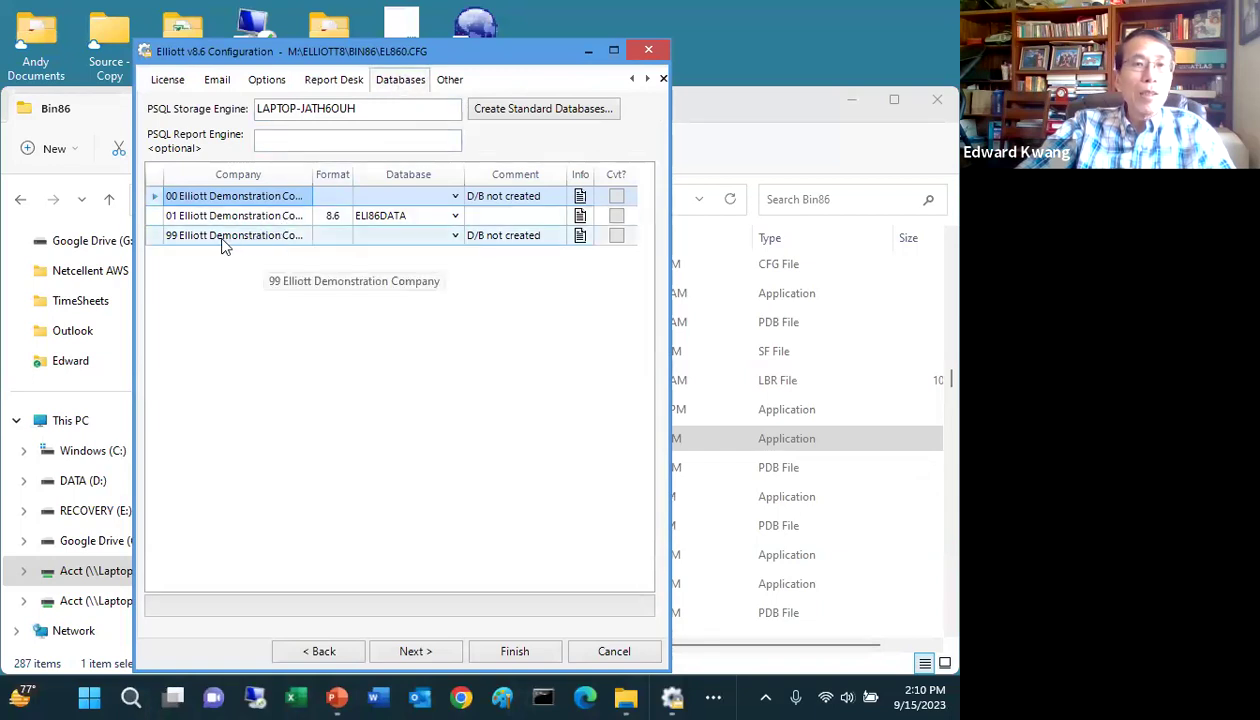
Step: Point company 99 to database ELI86DATA99 and save the EL860.CFG configuration
click(455, 238)
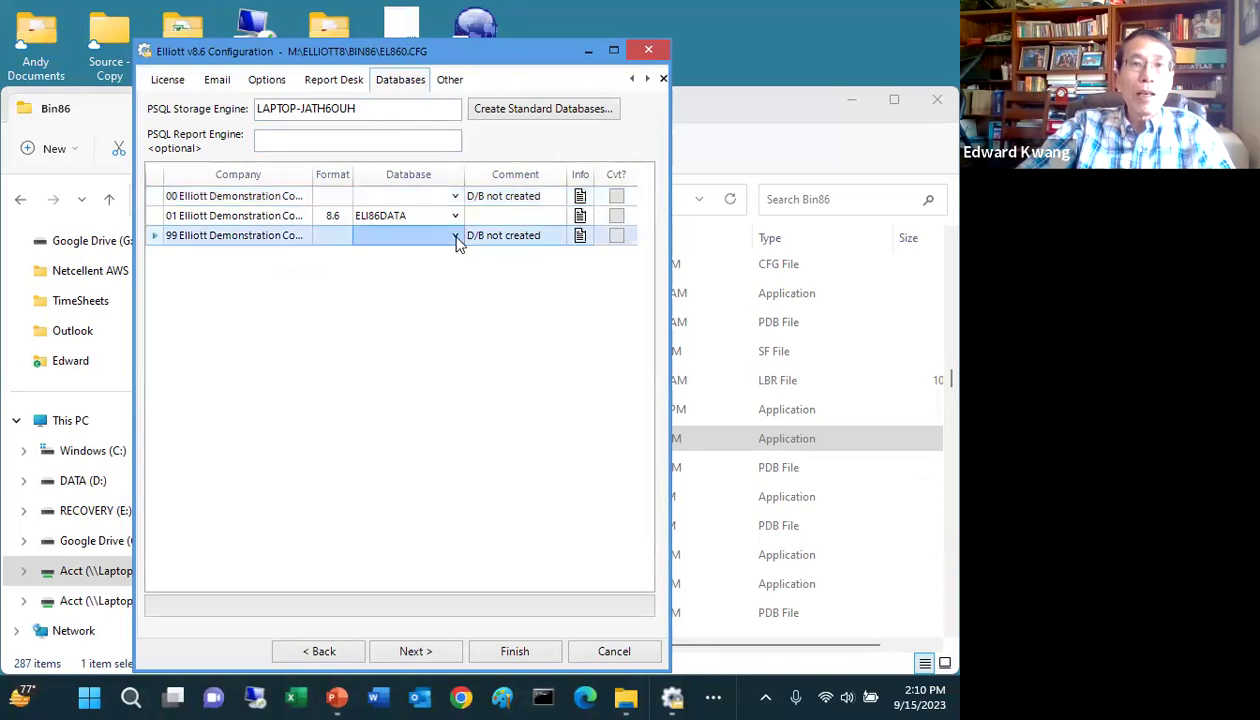
click(455, 238)
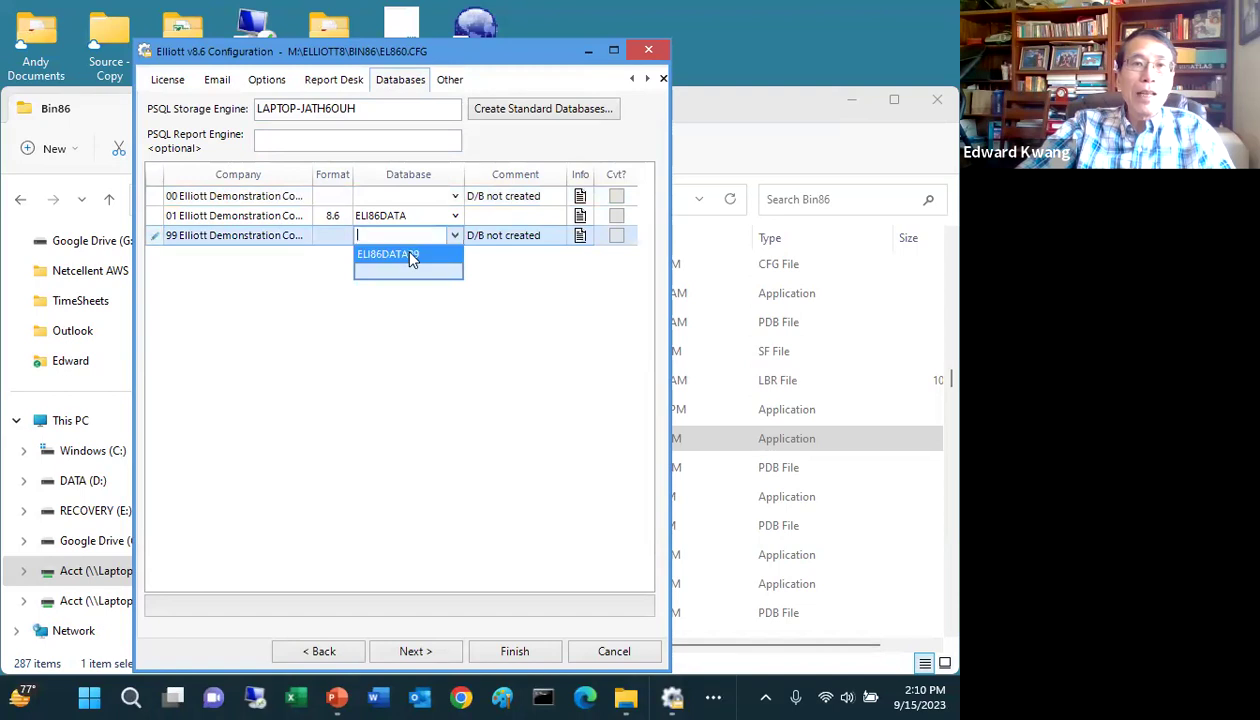
click(412, 256)
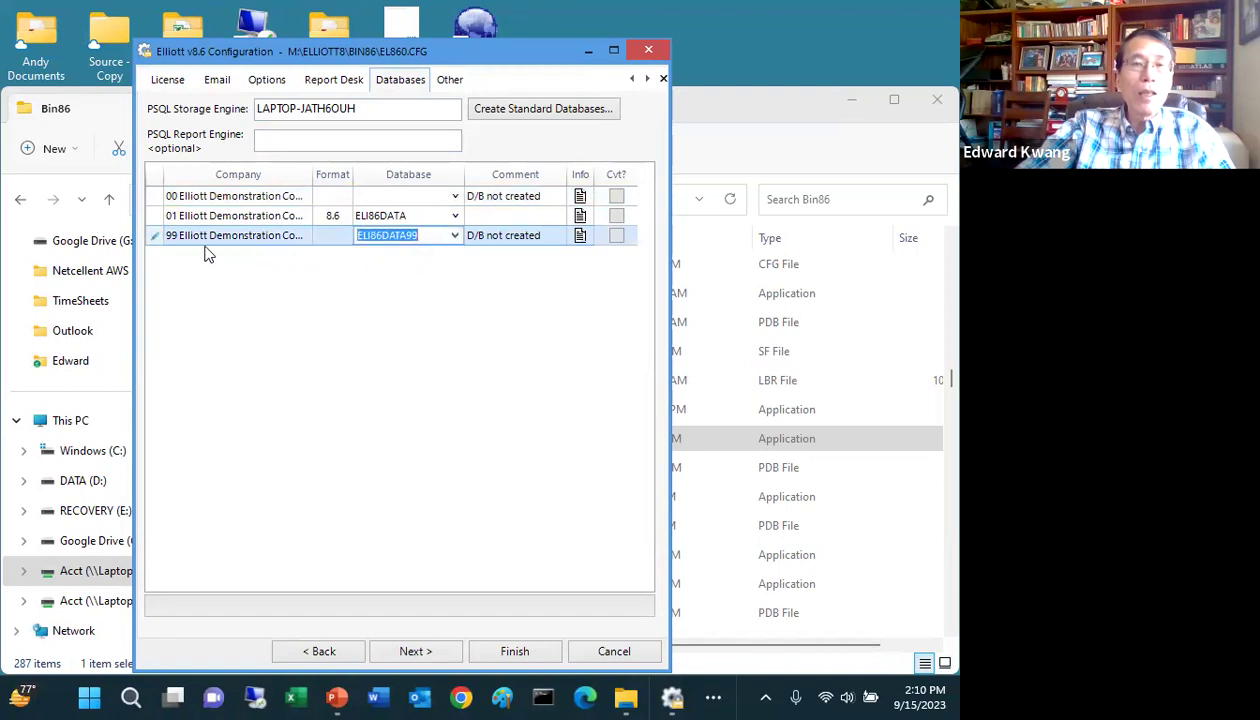
click(516, 660)
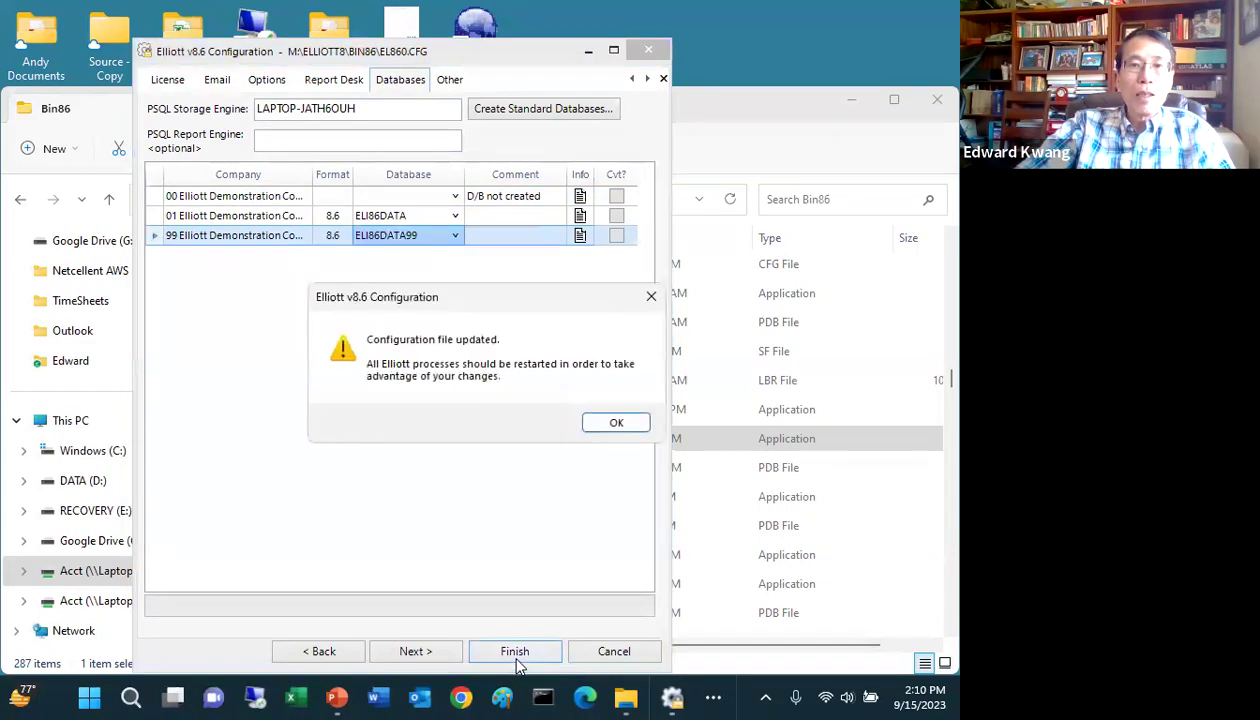
click(620, 424)
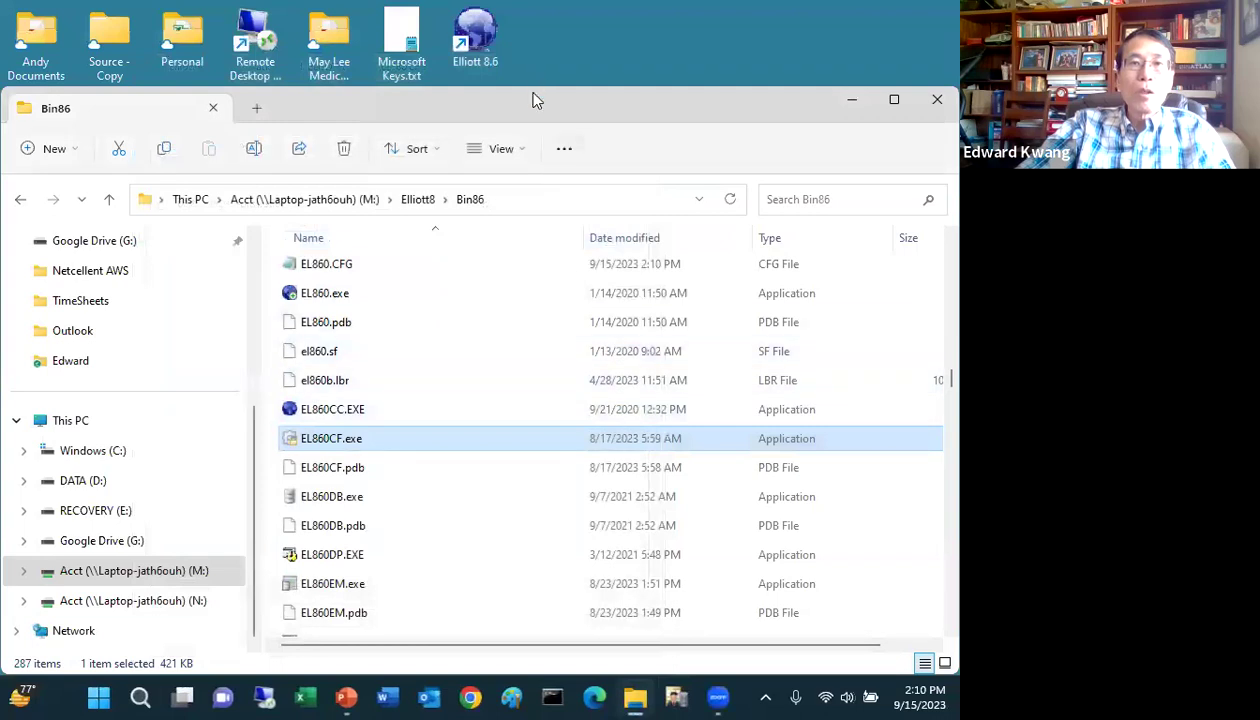